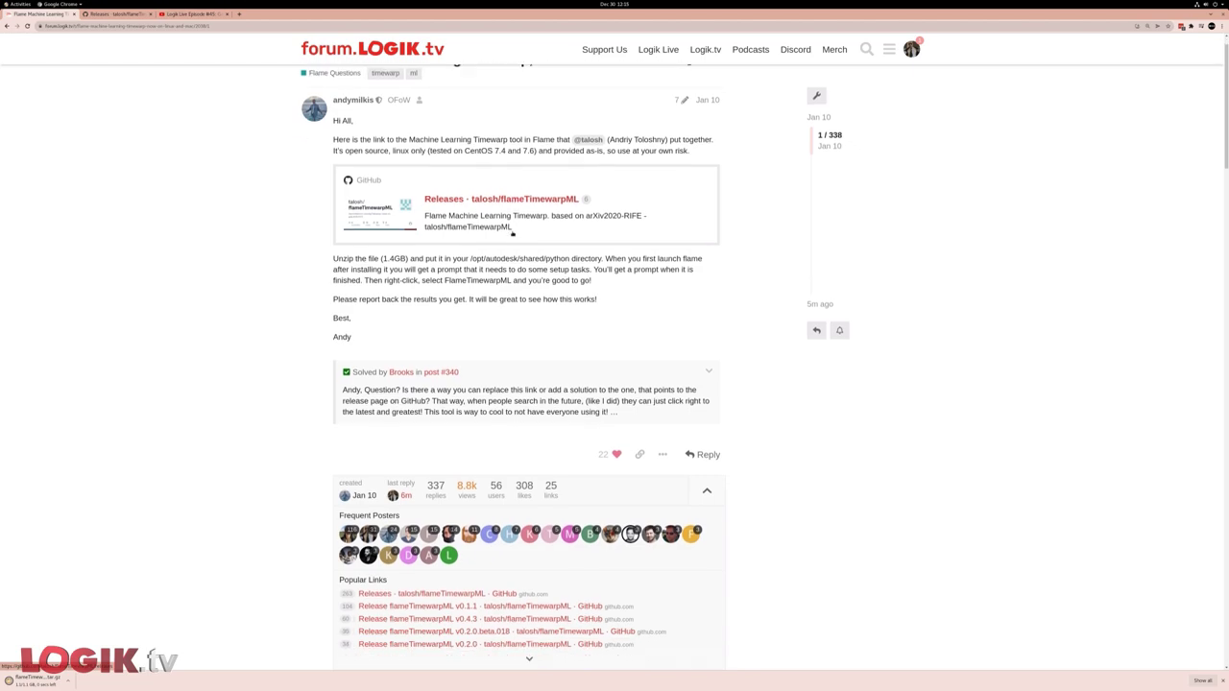
Step: Open the flameTimewarpML releases page from the forum post and save the v0.4.3 Linux tar.gz archive to Downloads
click(513, 234)
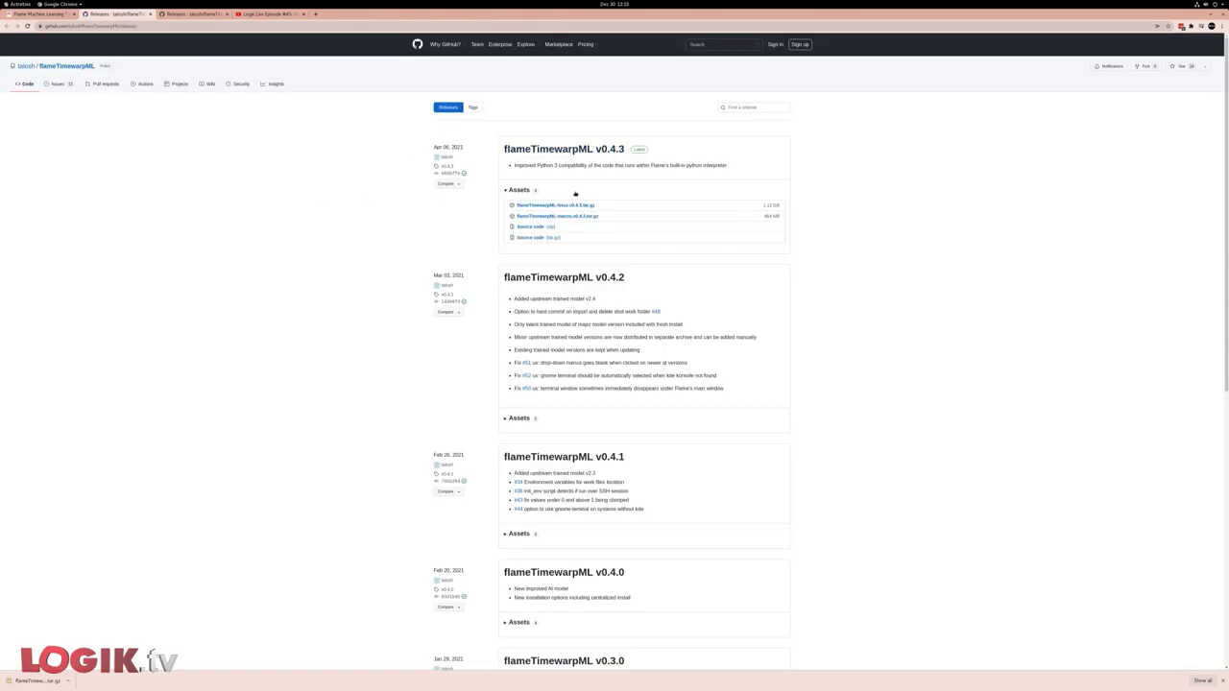
scroll(642, 250, down, 1)
scroll(643, 250, up, 1)
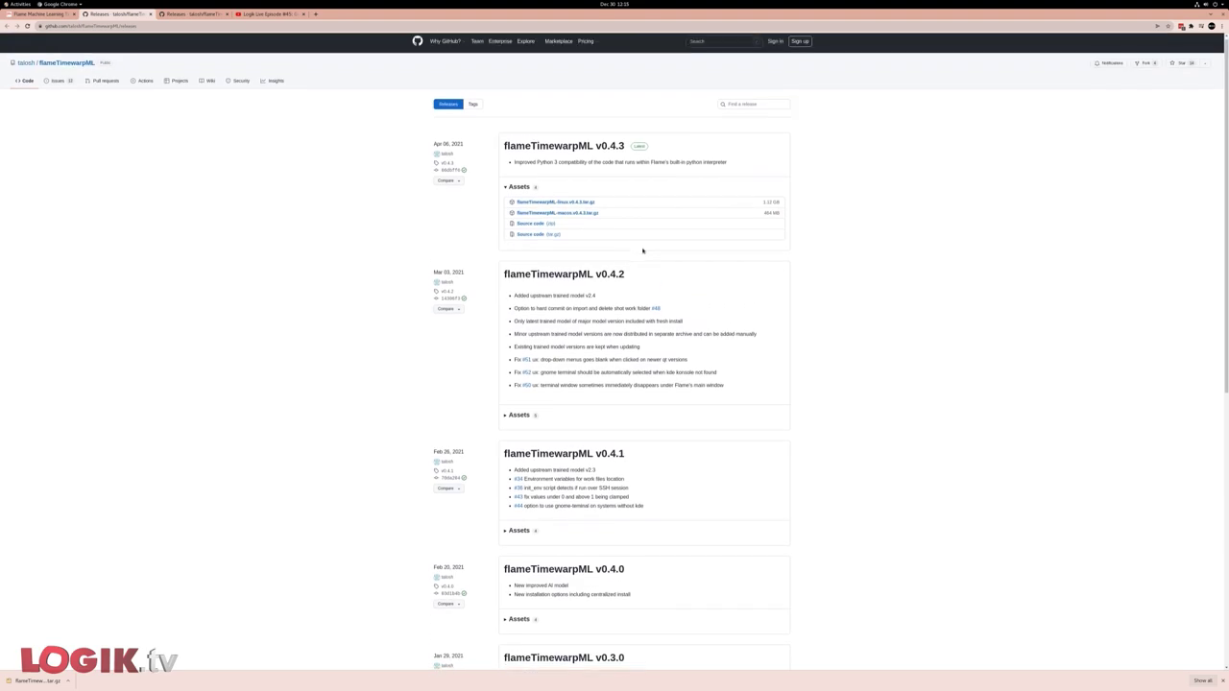
right_click(562, 207)
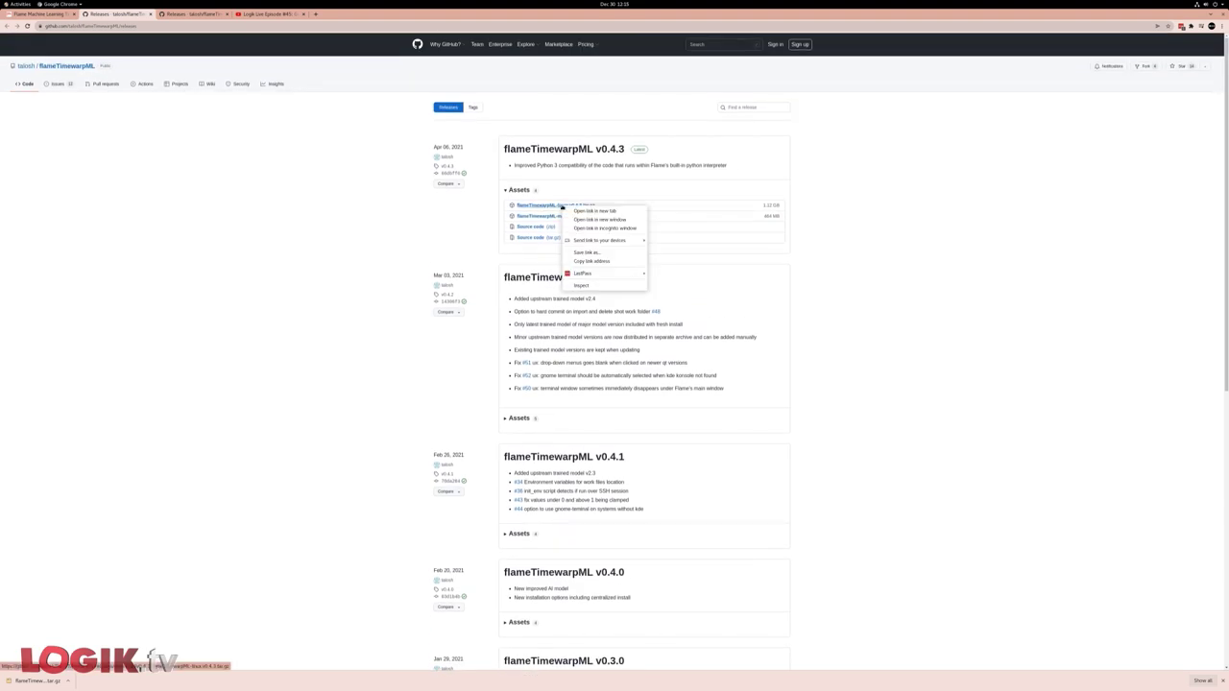
click(591, 258)
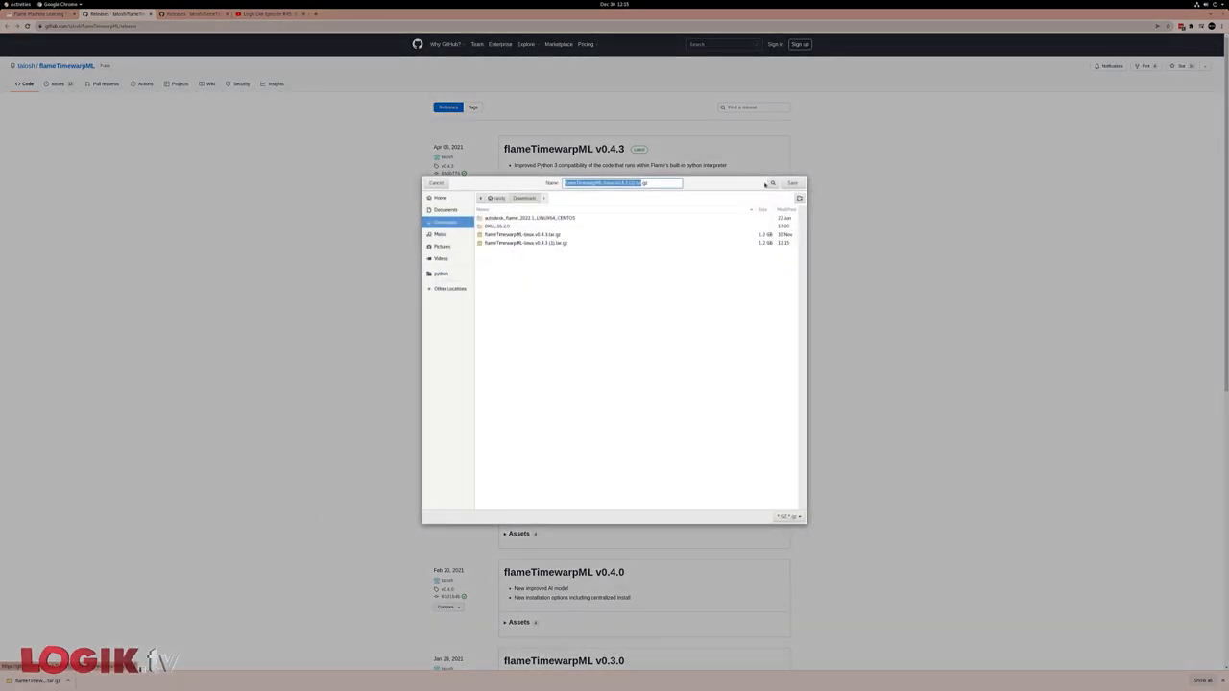
click(792, 182)
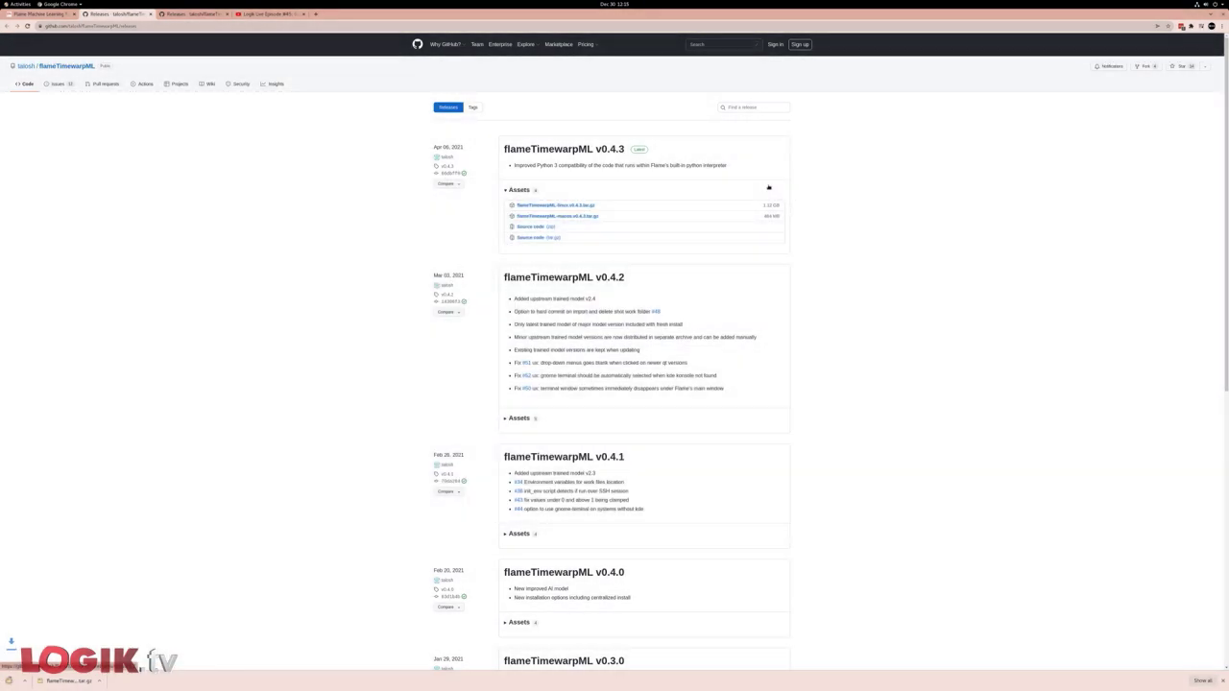
Step: Check the Timewarp ML demonstration in the Logik Live Episode #45 video, skipping ahead to the tool's dialog
click(253, 14)
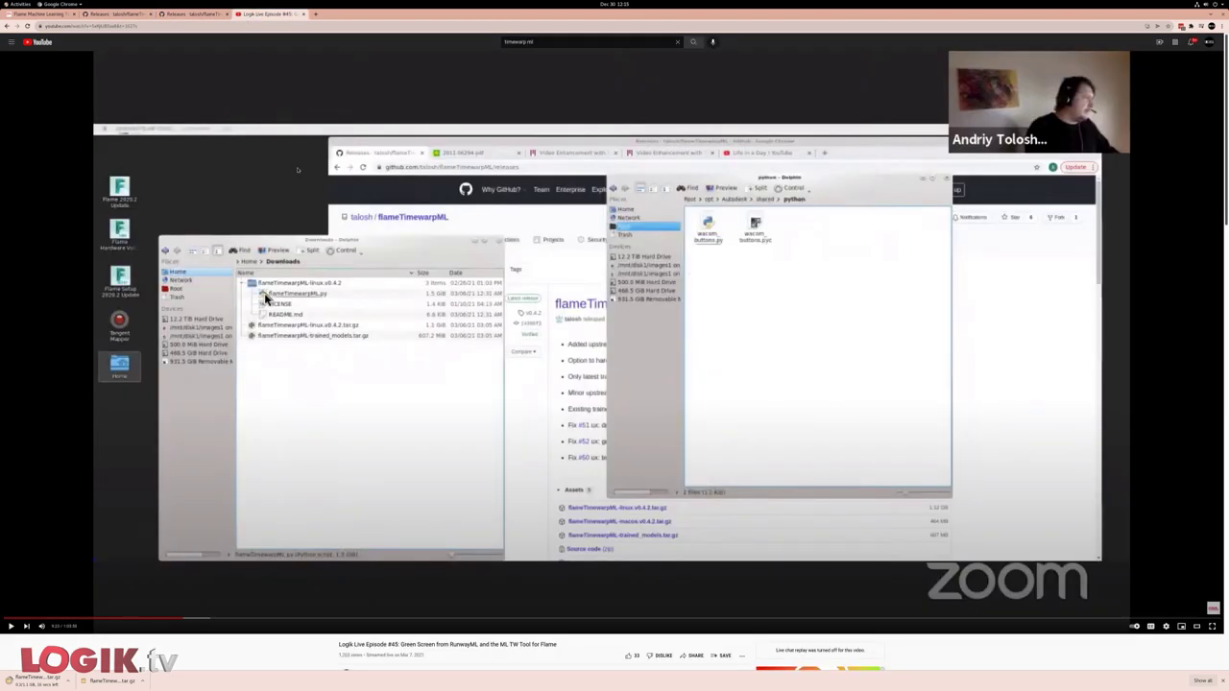
scroll(346, 574, down, 2)
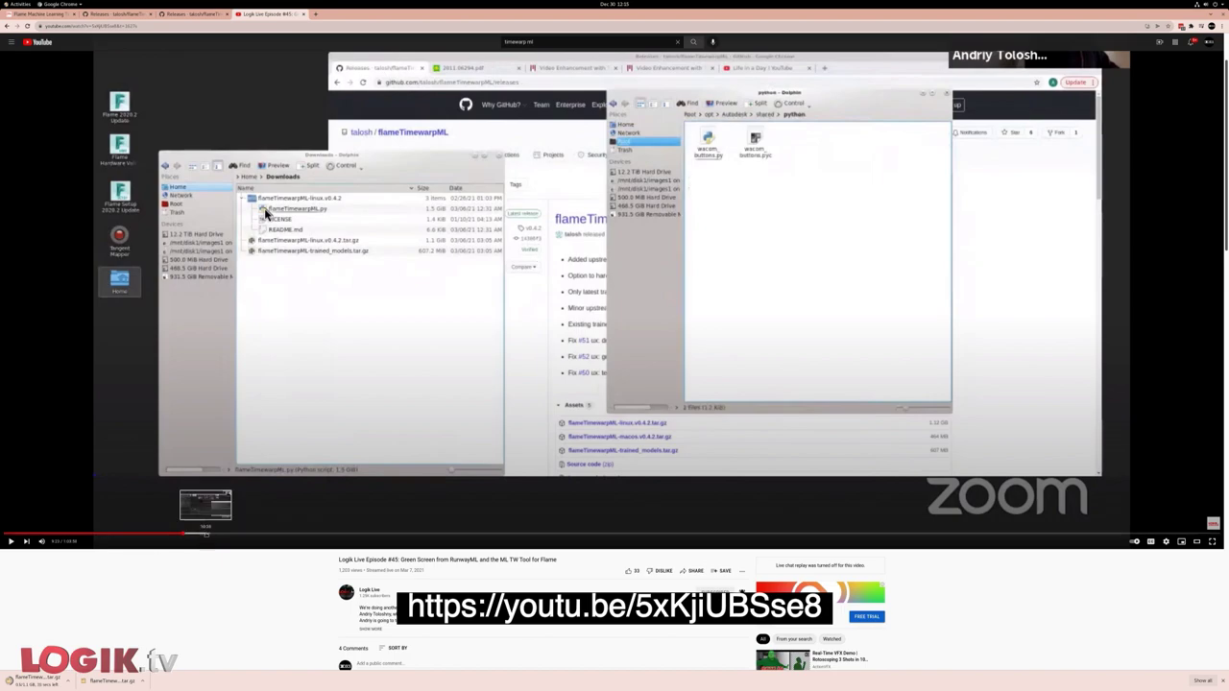
drag(206, 534, 269, 536)
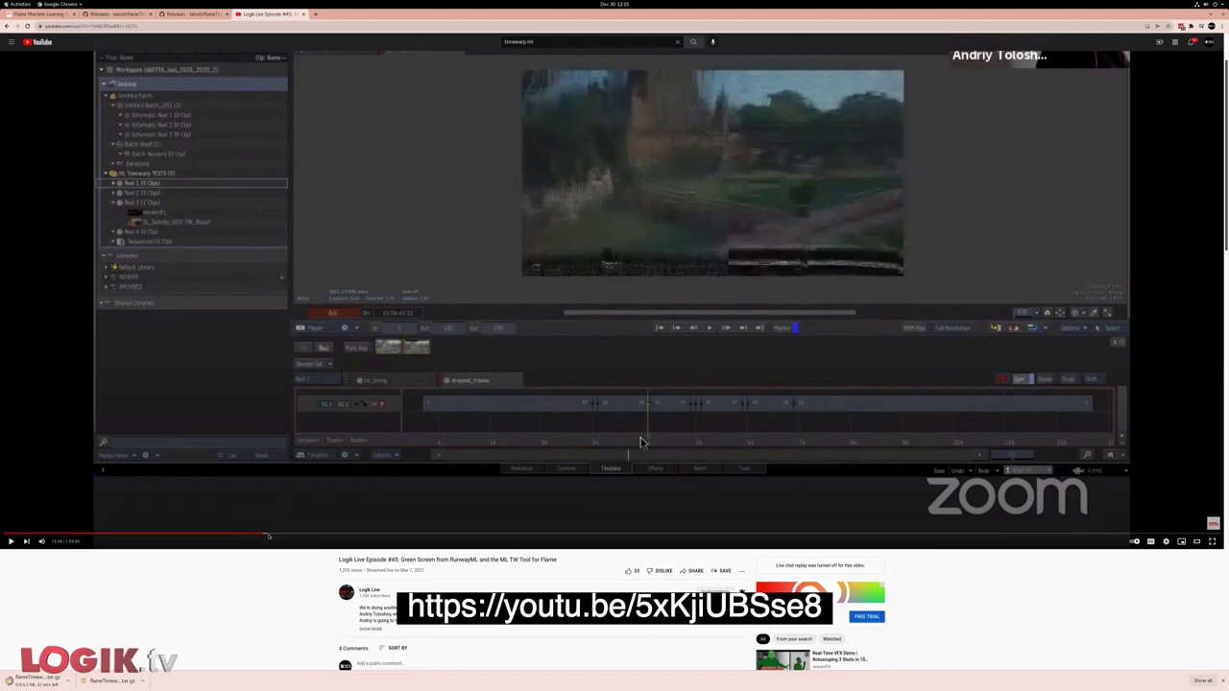
click(278, 534)
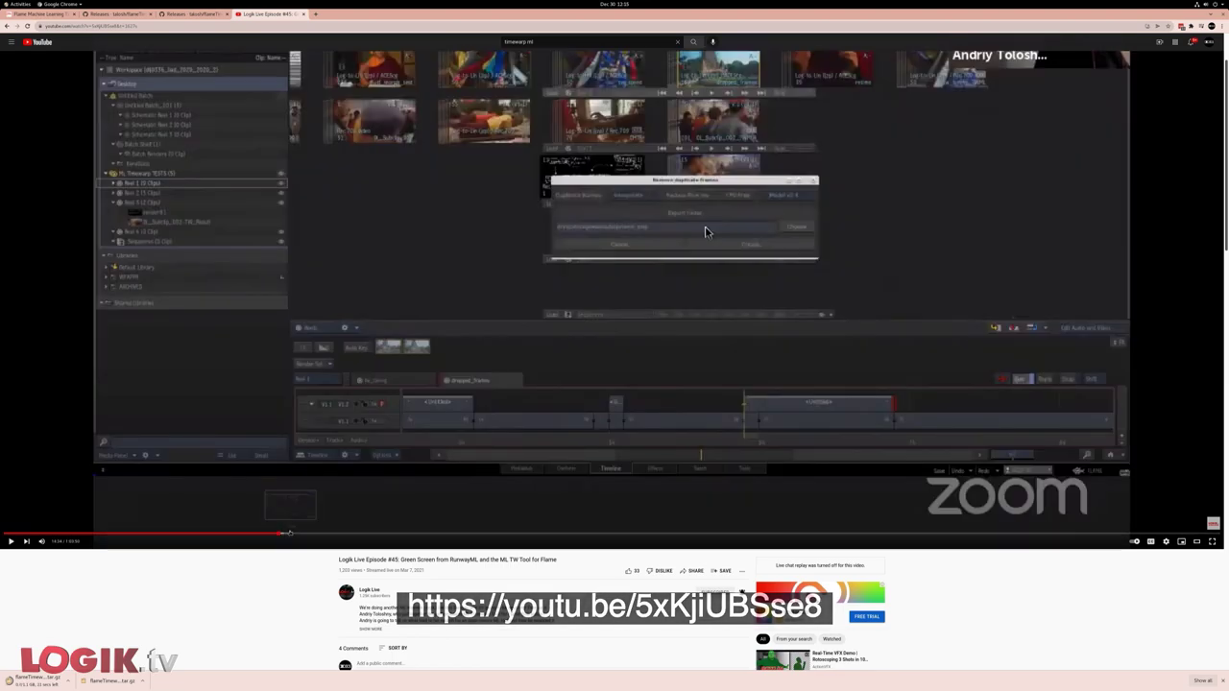
click(189, 15)
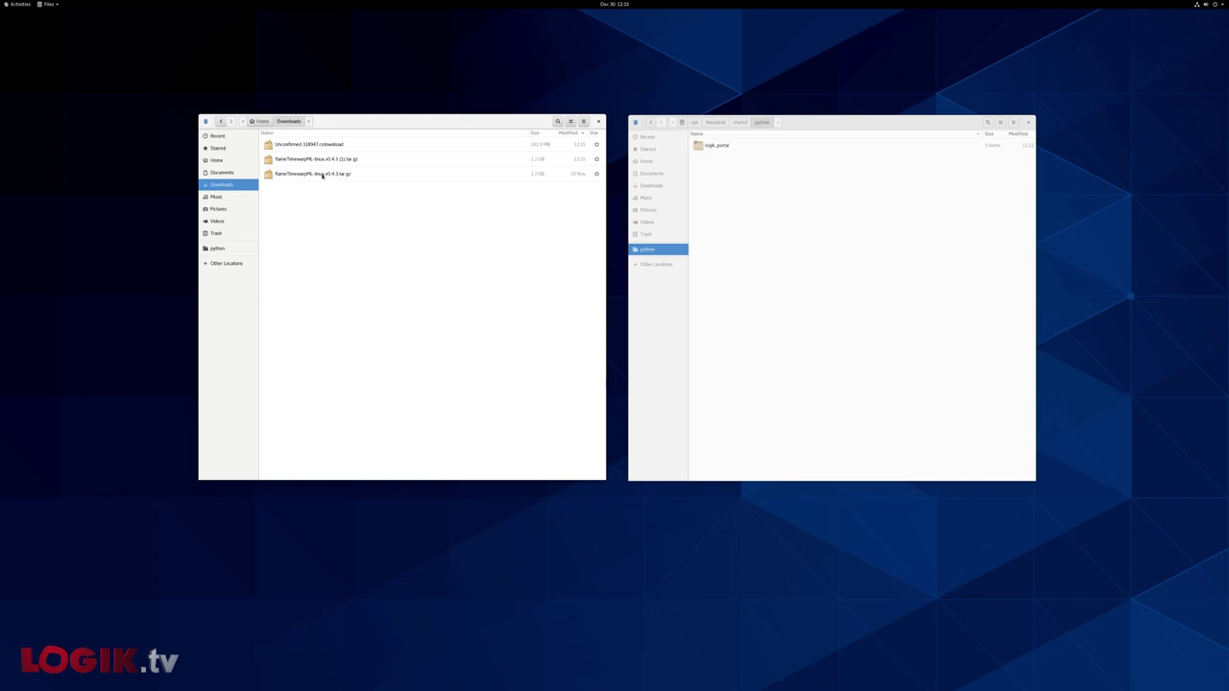
Step: Move flameTimewarpML-linux.v0.4.3.tar.gz from Downloads into /opt/Autodesk/shared/python and check each folder along that path
drag(323, 175, 755, 168)
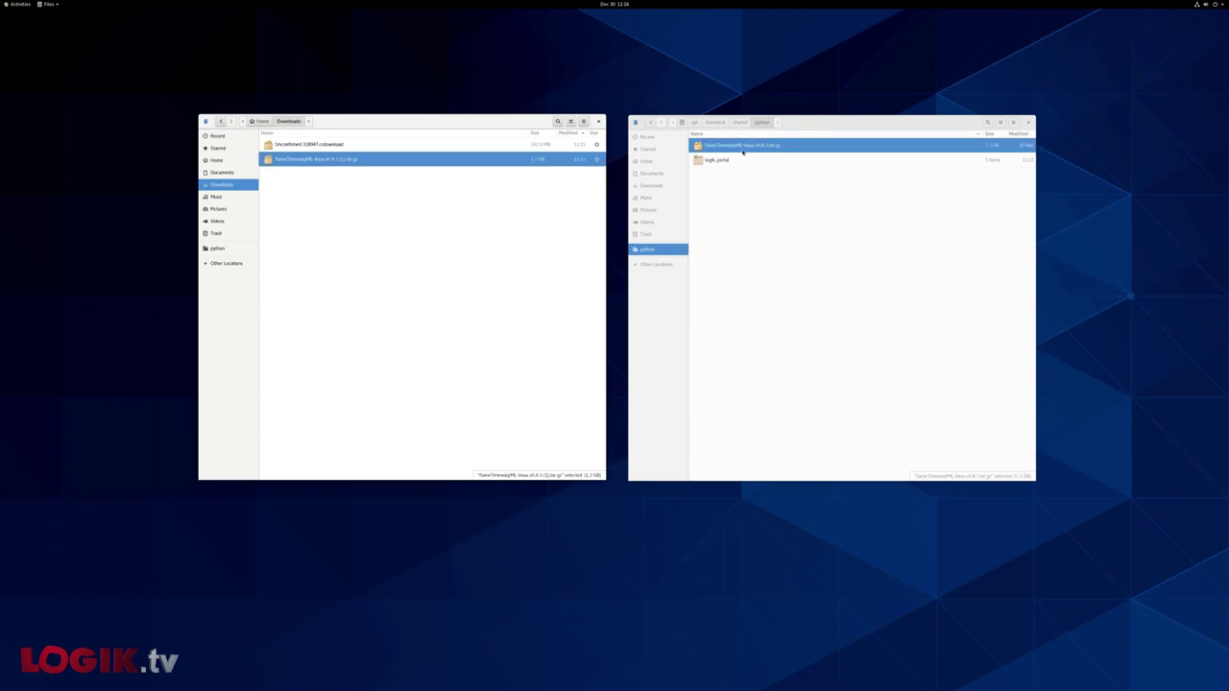
click(693, 123)
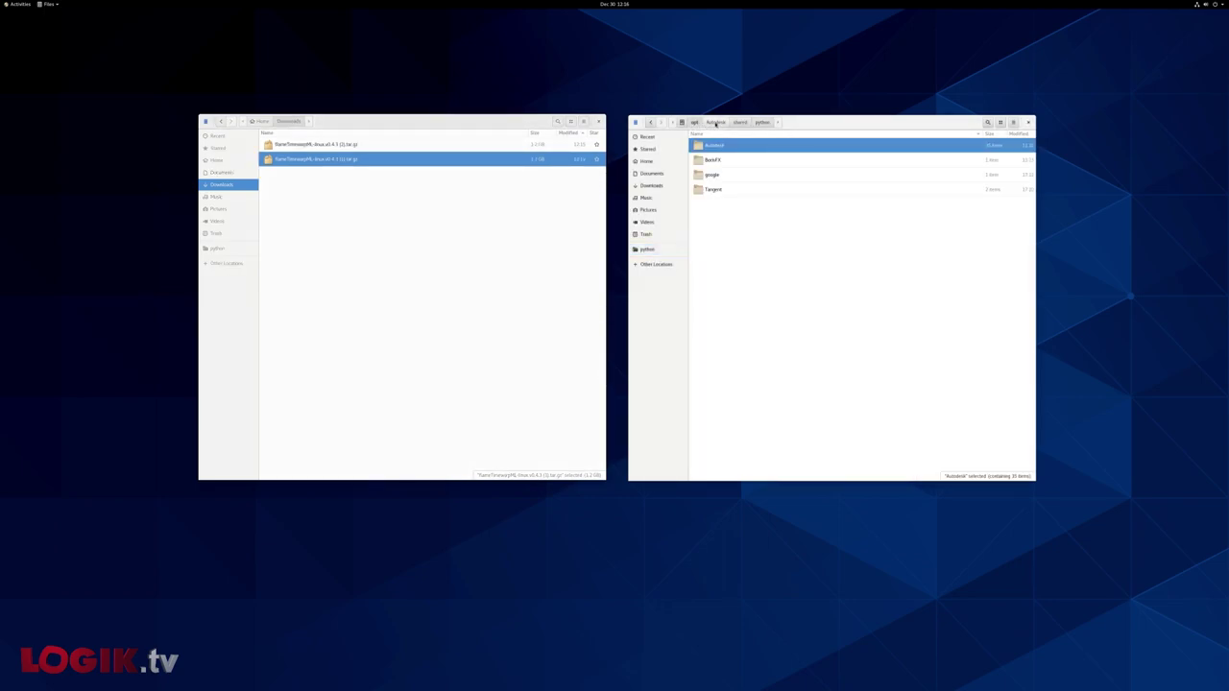
click(716, 123)
click(744, 123)
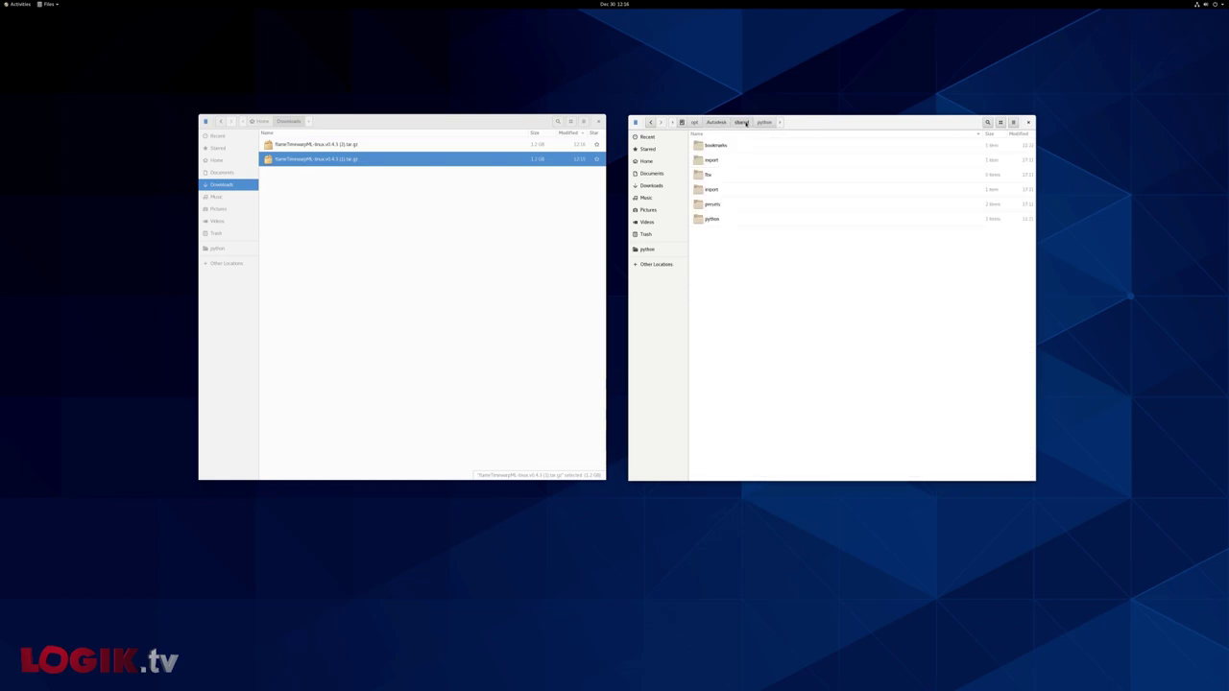
click(764, 123)
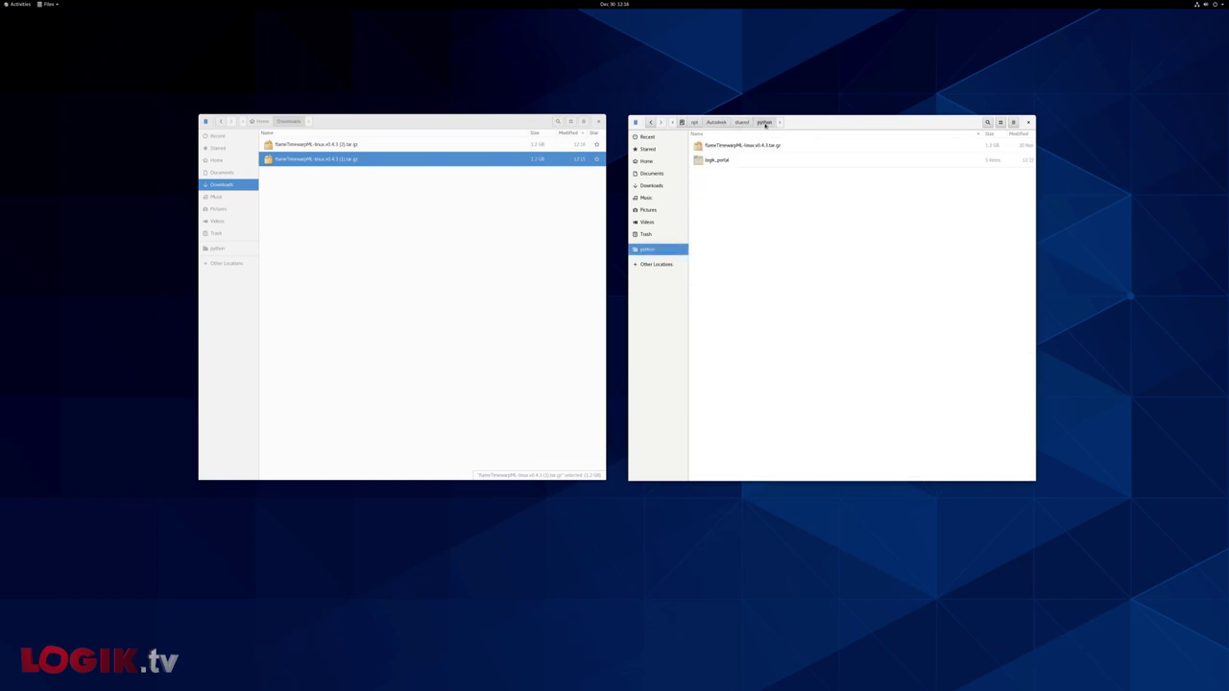
click(767, 145)
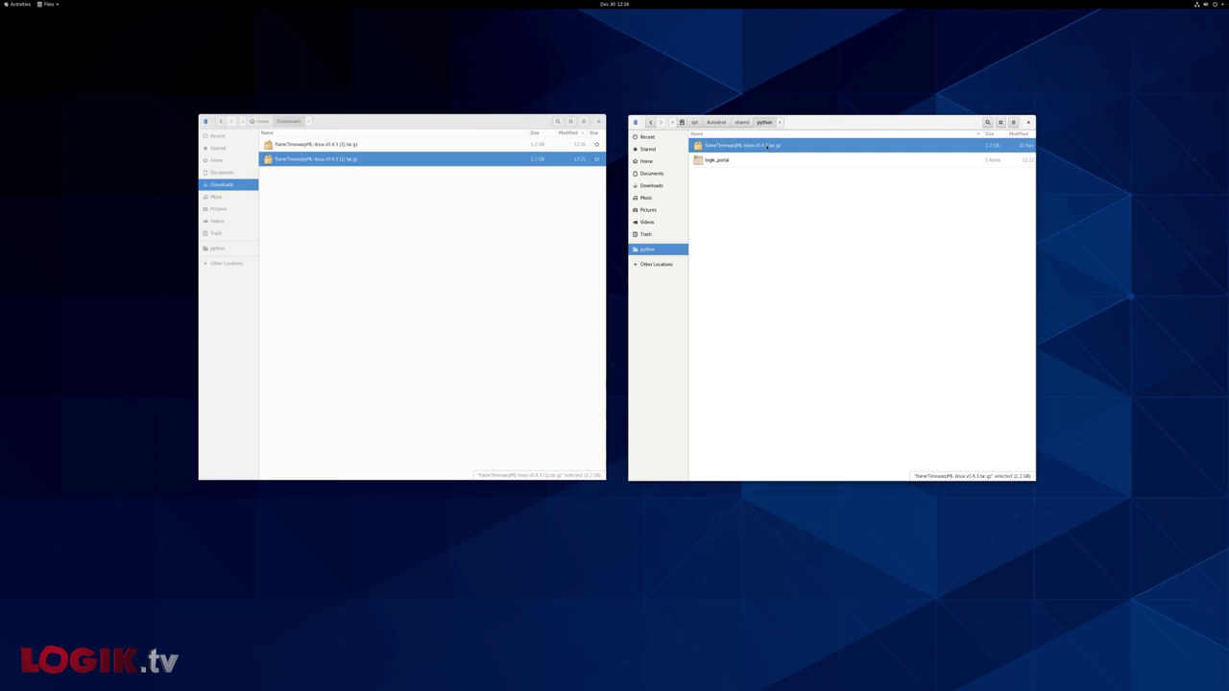
click(895, 231)
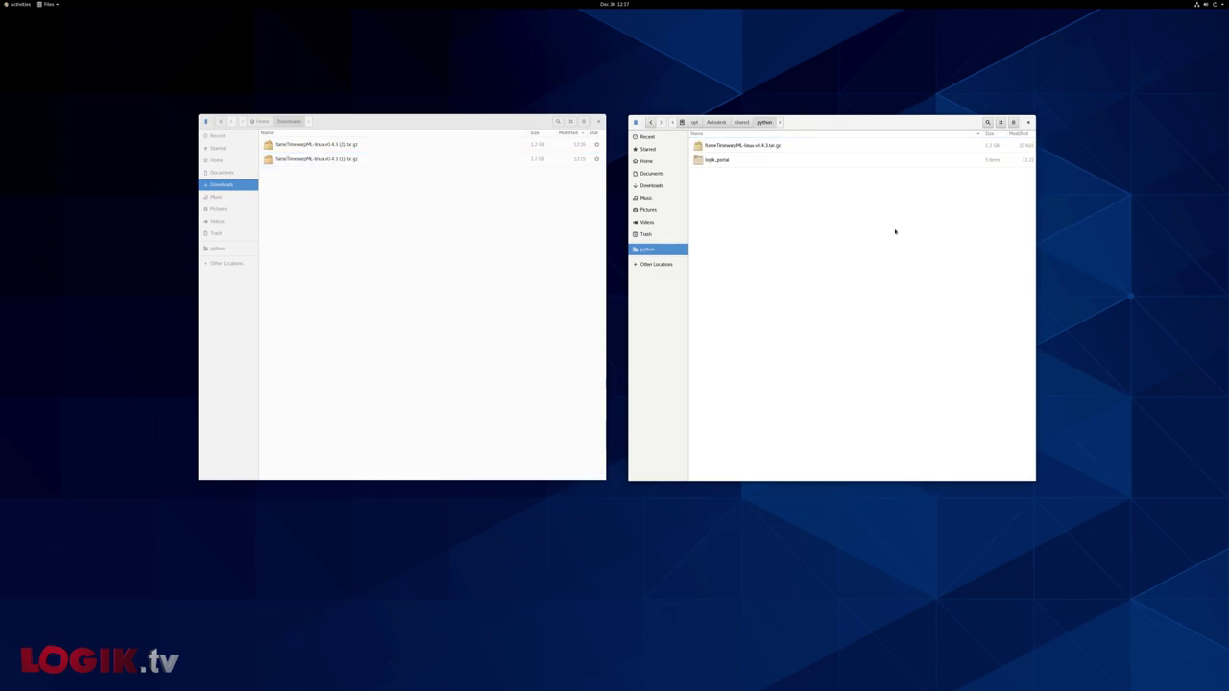
Step: Extract the flameTimewarpML archive inside the python folder, check the extracted folder's contents and return to python
right_click(780, 152)
key(Escape)
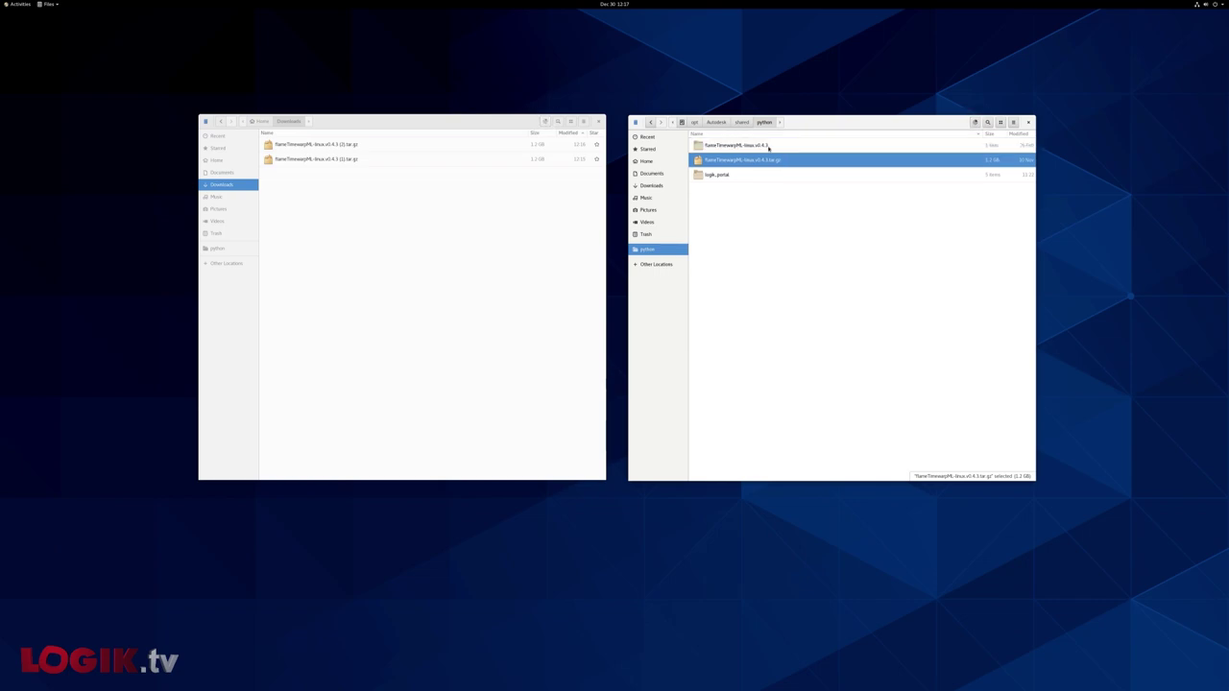
double_click(766, 145)
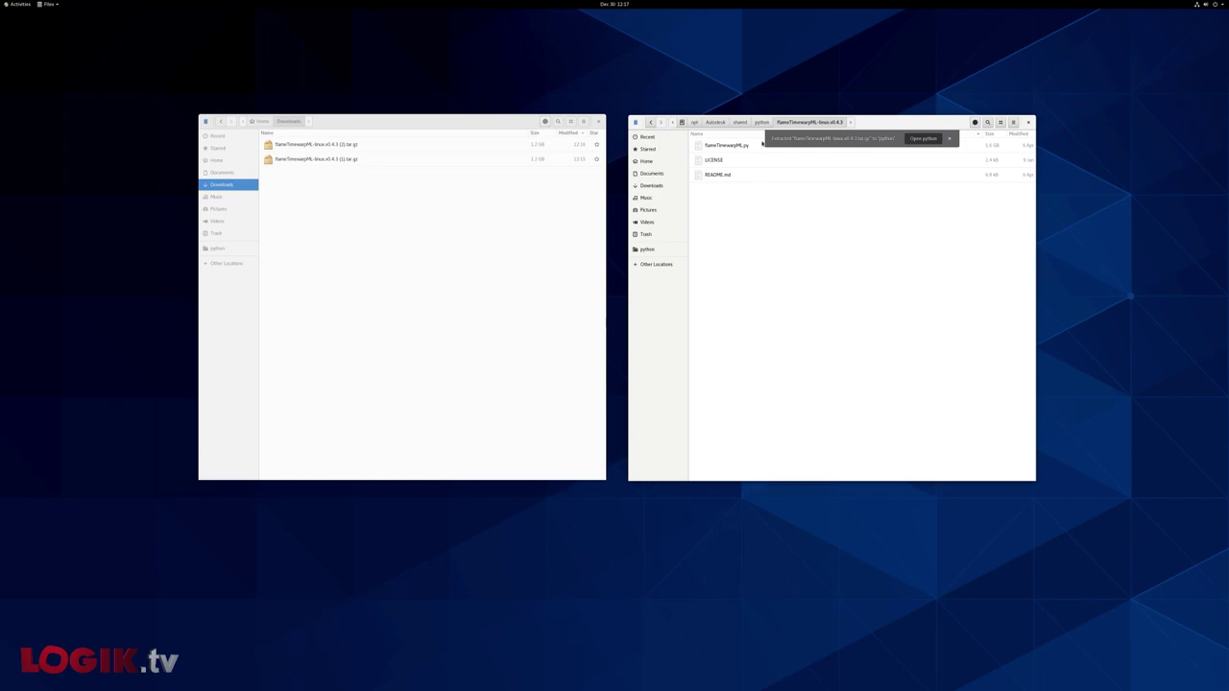
click(761, 123)
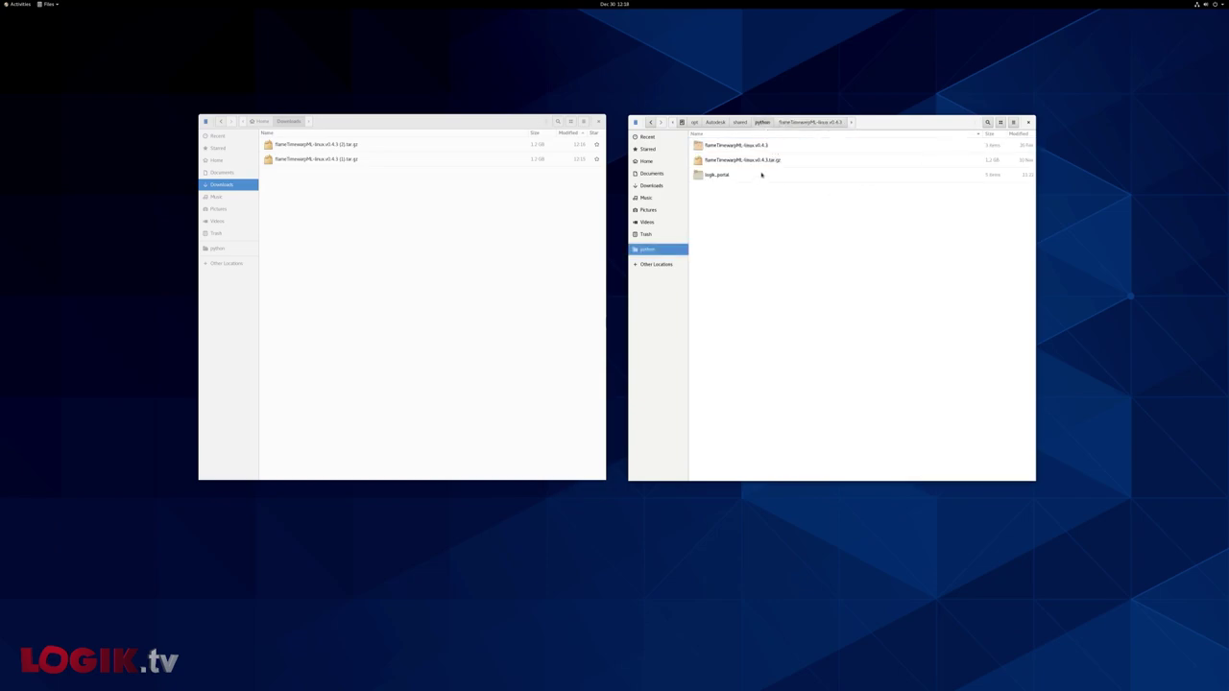
Step: Launch Flame and try to run flameTimewarpML on the clip in the Sequences reel
click(754, 160)
click(20, 4)
click(15, 372)
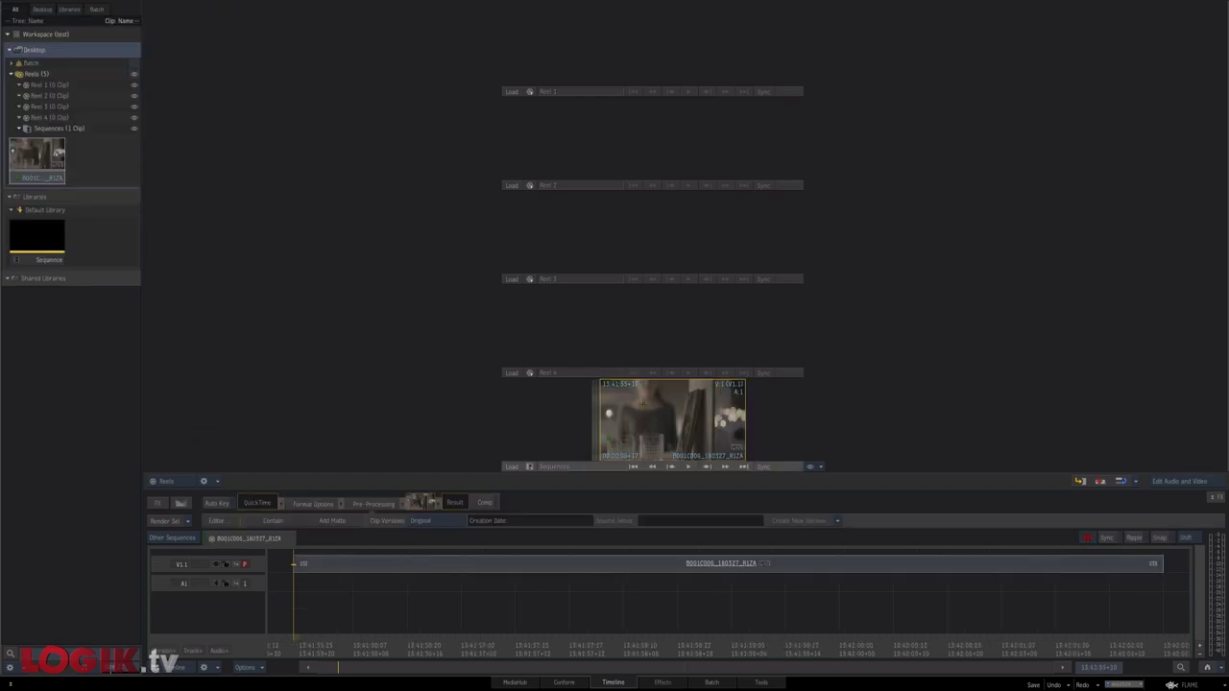
right_click(644, 404)
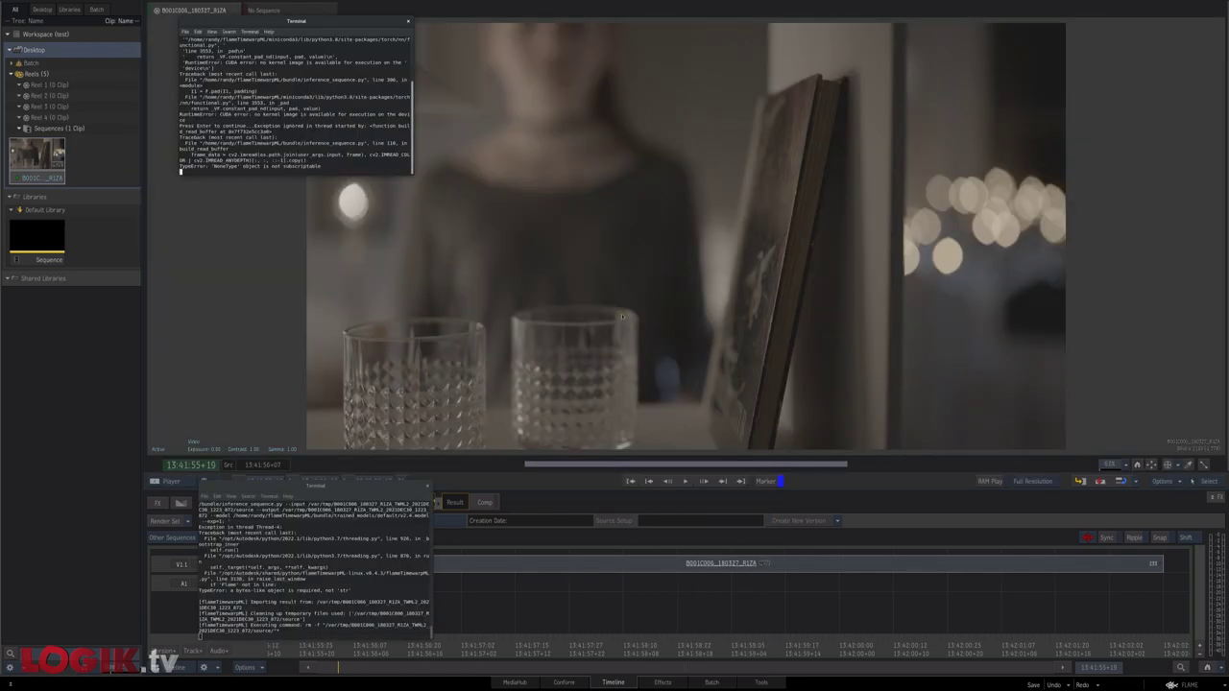
key(alt+Tab)
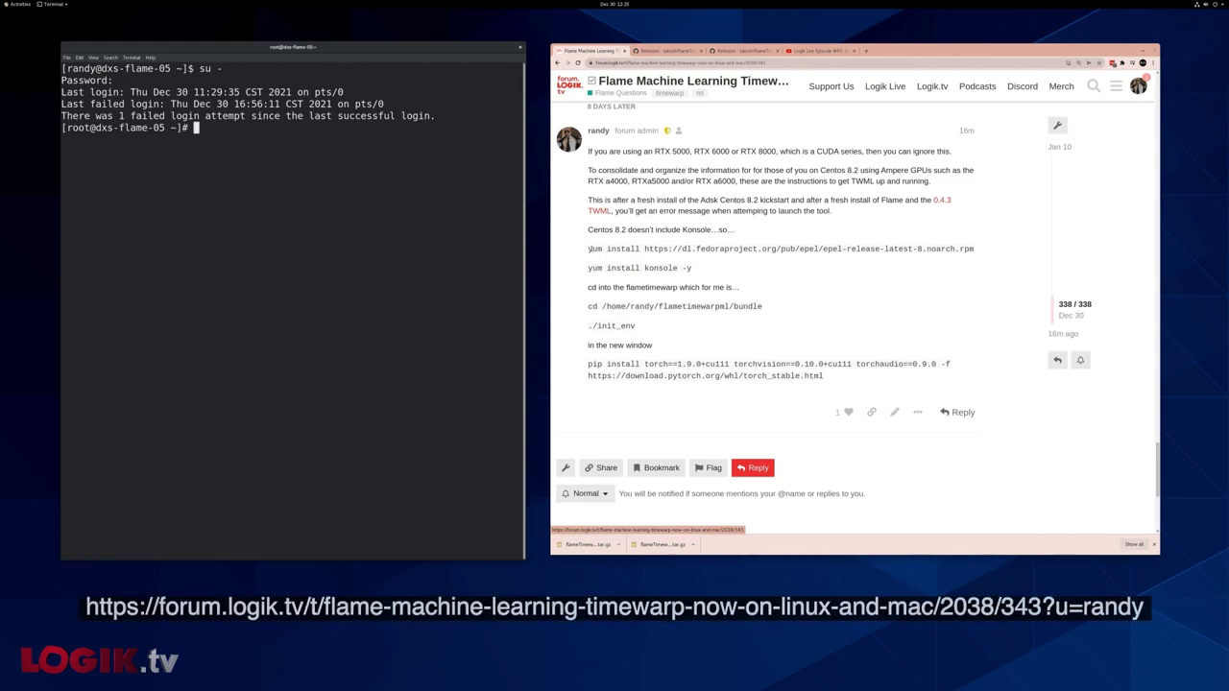
drag(589, 248, 974, 249)
right_click(970, 254)
click(980, 256)
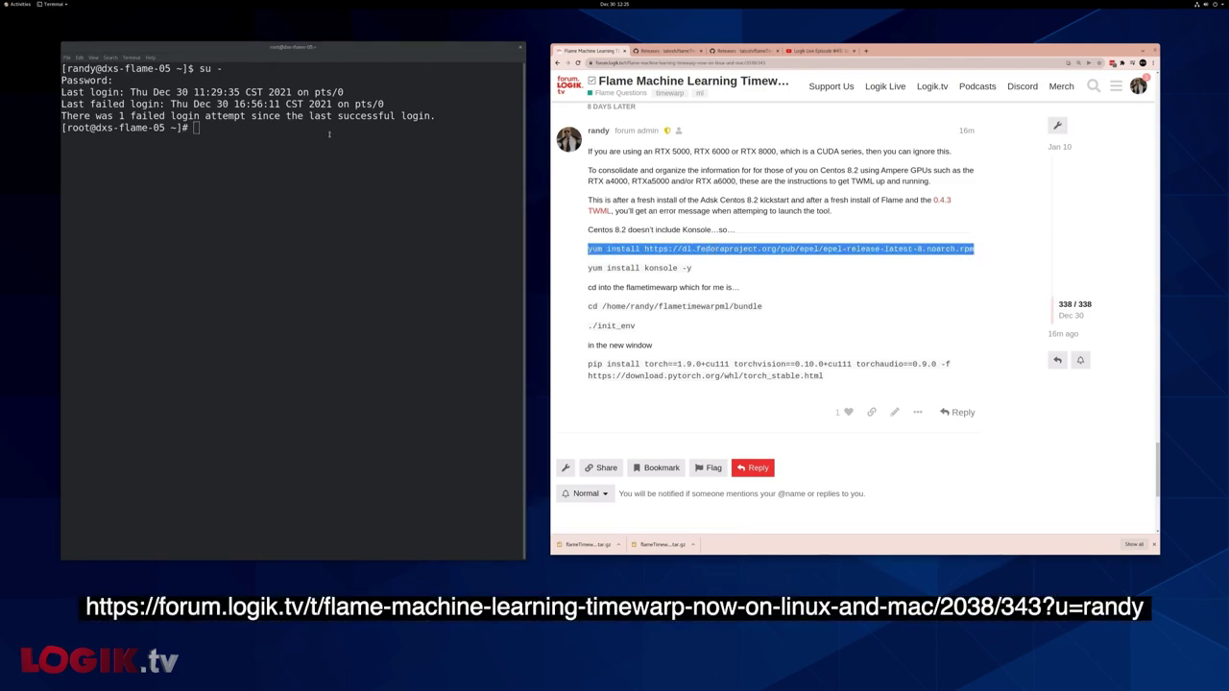
click(325, 134)
key(ctrl+shift+v)
key(Return)
text(y)
key(Return)
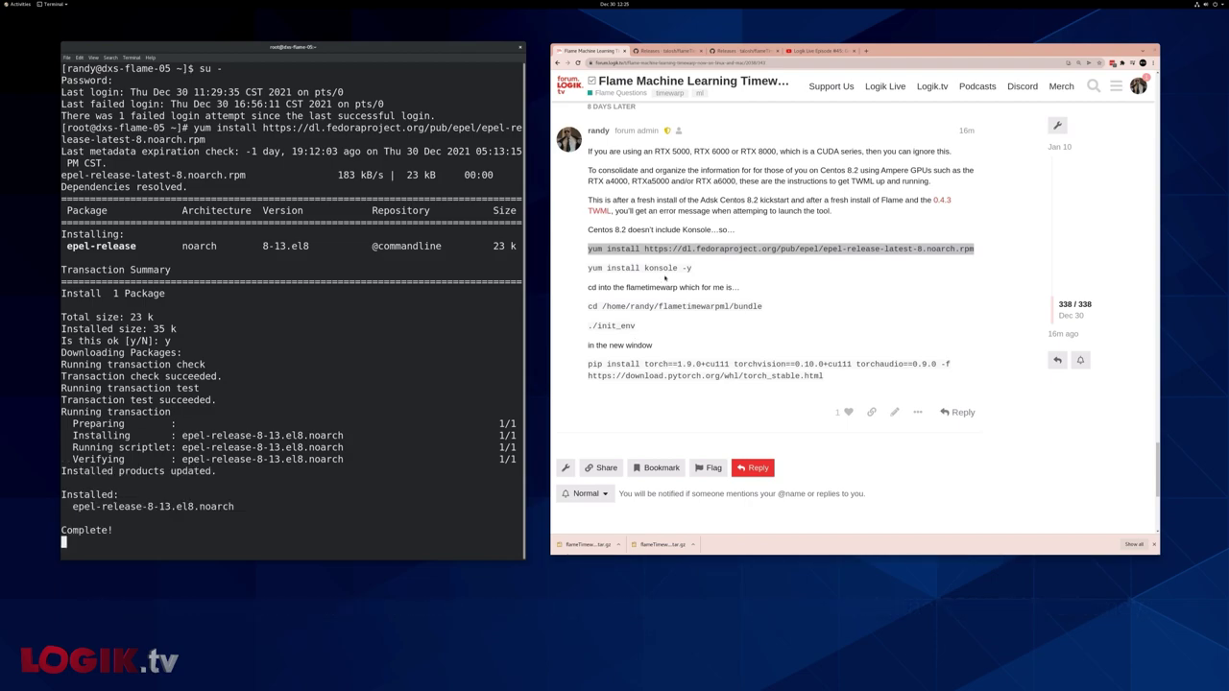
Step: Install Konsole by copying "yum install konsole -y" from the forum post and running it in the root terminal
click(588, 268)
drag(589, 268, 693, 269)
right_click(680, 267)
click(706, 275)
click(352, 437)
key(ctrl+shift+v)
key(Return)
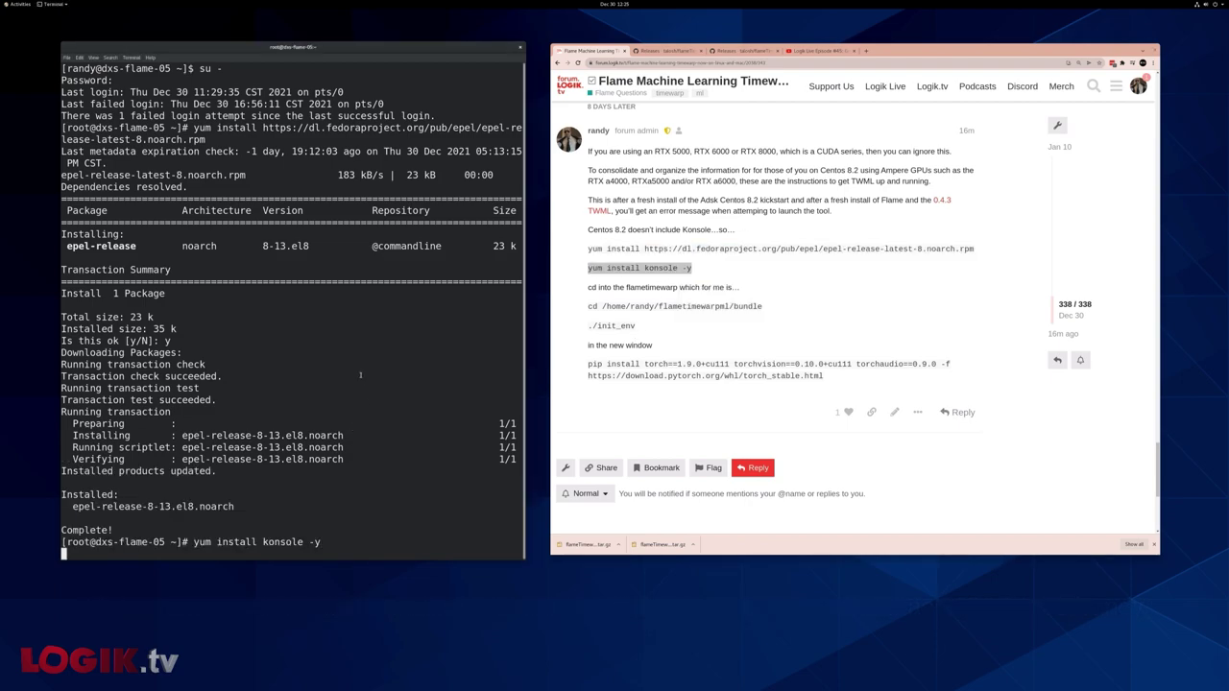
click(612, 307)
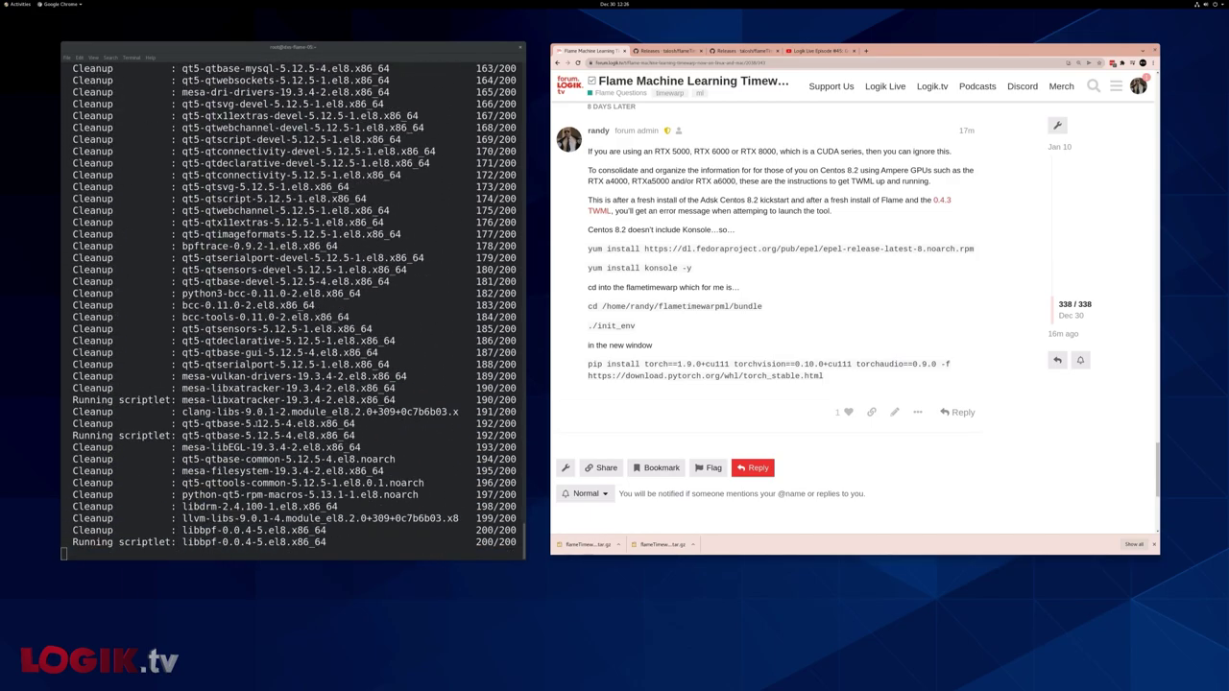
click(276, 451)
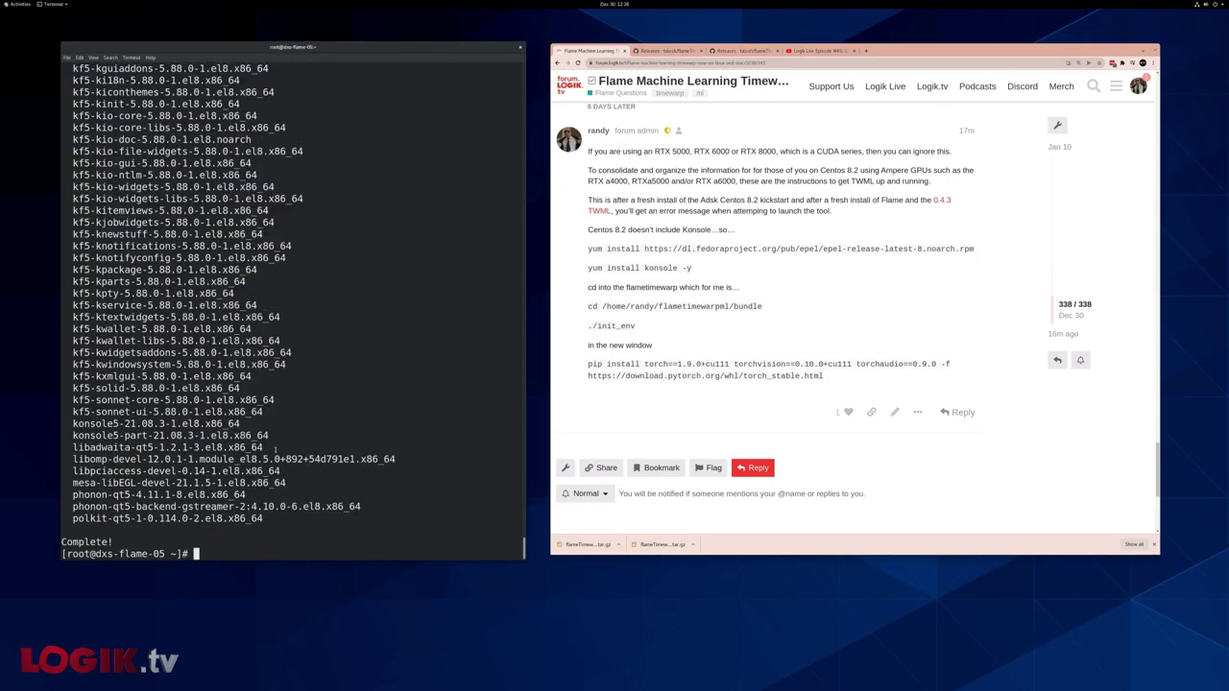
Step: Change the terminal's working directory to the Downloads folder in the user's home directory
text(cd /home/r)
key(Tab)
text(Dow)
key(Tab)
key(Return)
text(l)
key(BackSpace)
Step: Change to the user's home directory in the terminal and list its contents
text(cd /home/randy/)
key(Return)
text(ls)
key(Return)
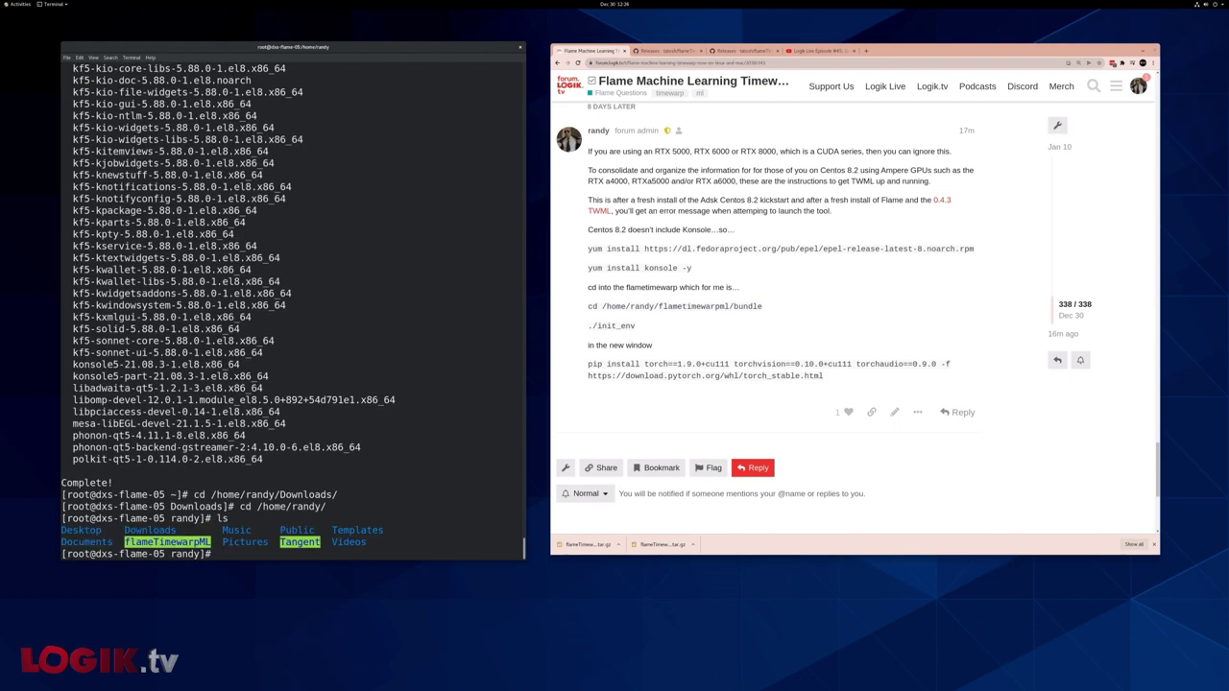
Step: Go into the flameTimewarpML folder and its bundle subfolder, listing the contents of each
text(cd f)
key(Tab)
key(Return)
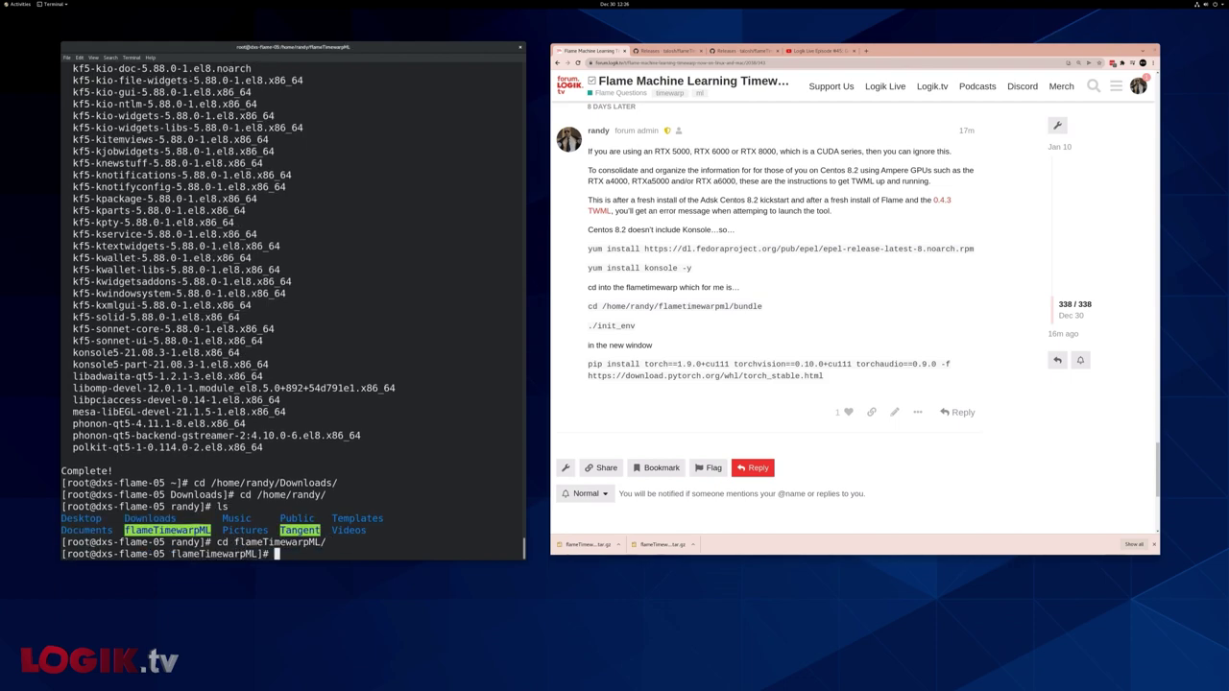
text(ls)
key(Return)
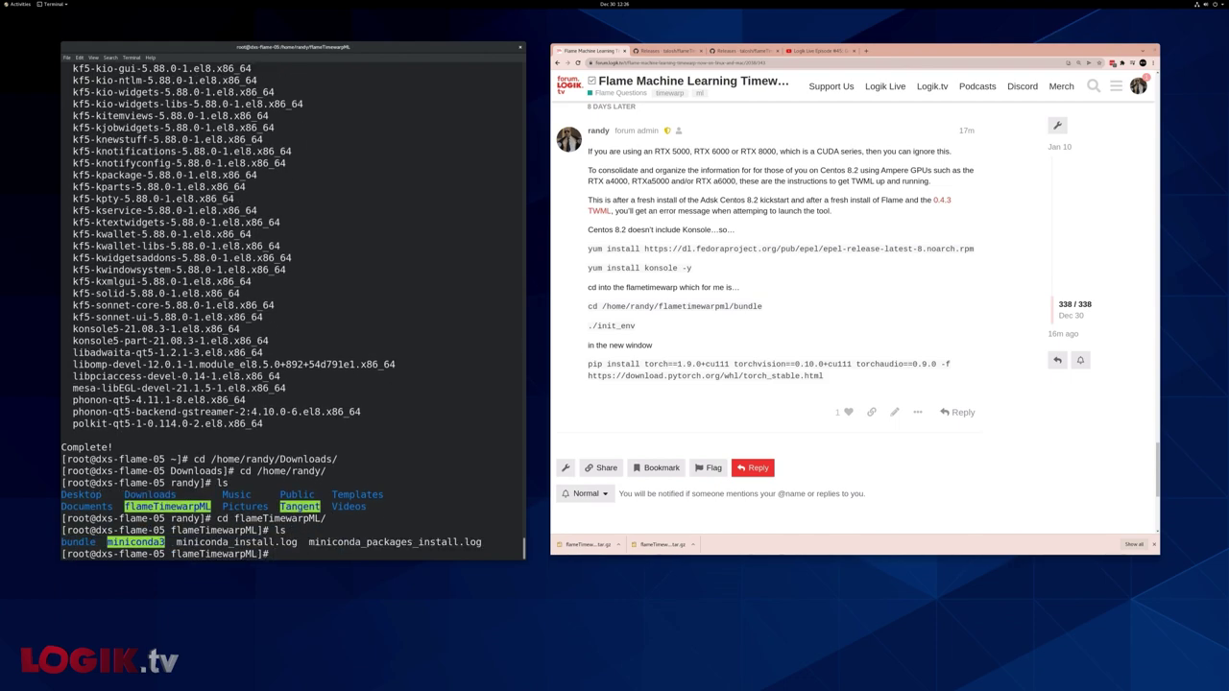
text(cd bundle/)
key(Return)
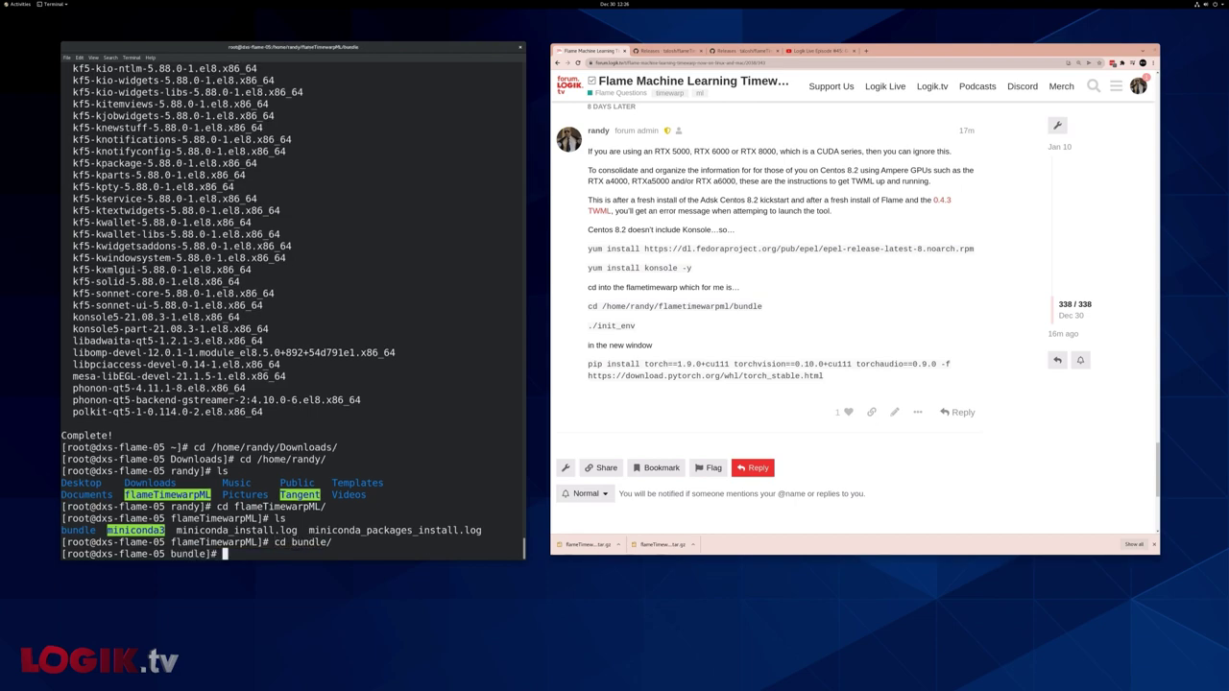
text(ls)
key(Return)
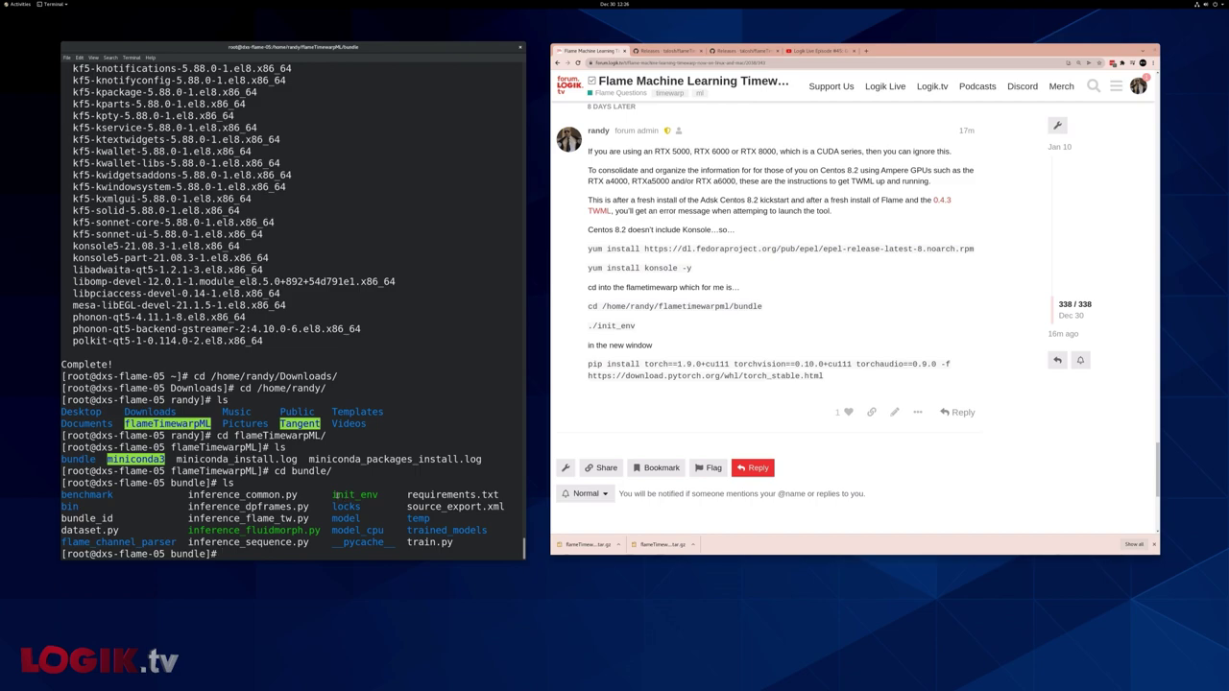
Step: Copy "./init_env" from the forum post and run it from the bundle folder
double_click(616, 326)
triple_click(596, 327)
right_click(611, 323)
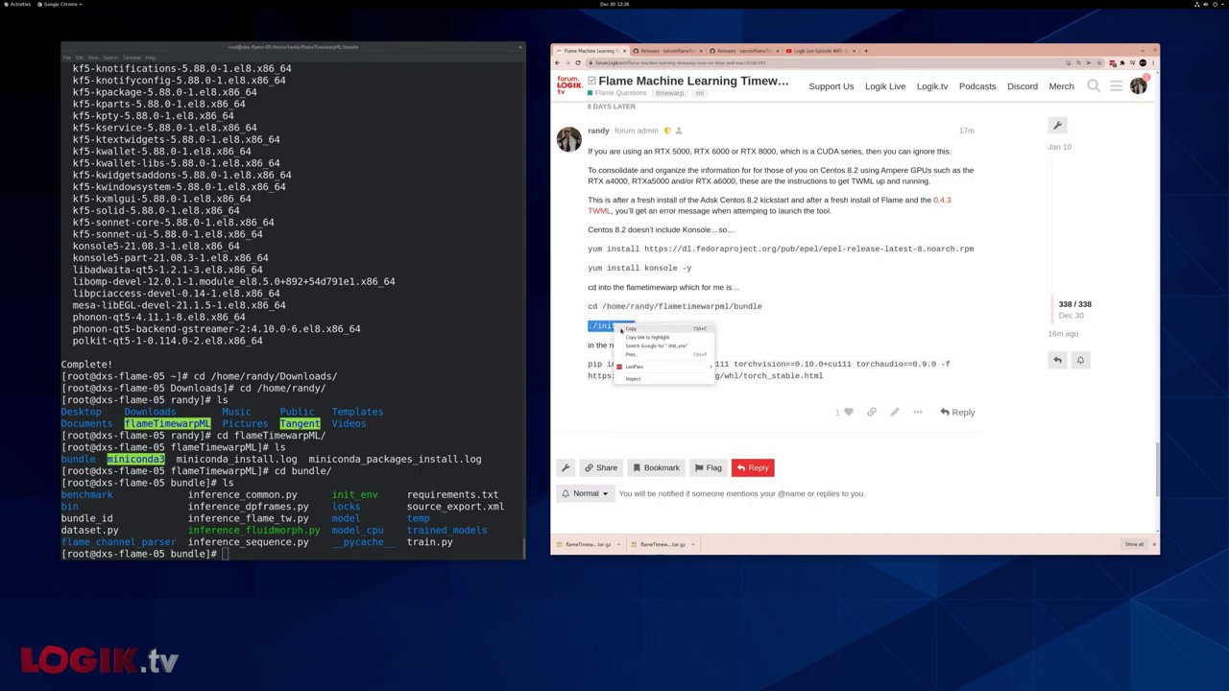
click(622, 330)
click(277, 542)
key(ctrl+shift+v)
key(Return)
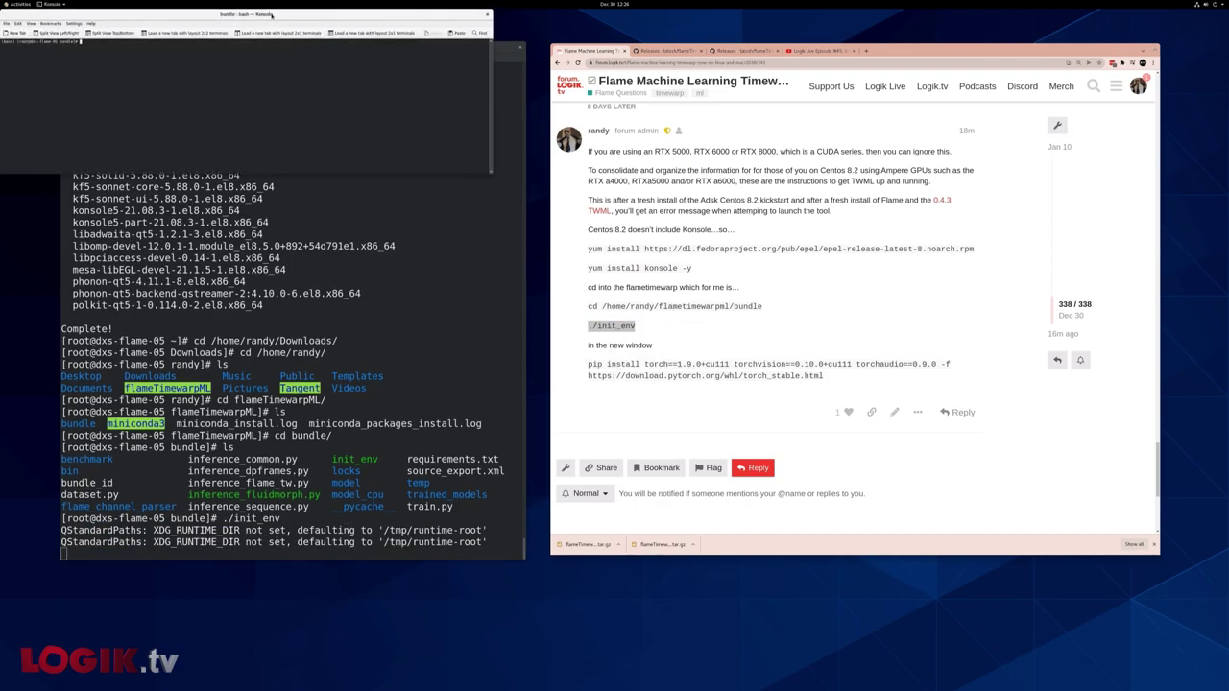
Step: Rearrange the windows so the new Konsole window sits beside the forum post and the old terminal is out of the way
drag(270, 15, 294, 118)
drag(480, 47, 483, 33)
click(46, 118)
drag(87, 117, 106, 186)
drag(382, 32, 935, 247)
click(737, 208)
click(427, 244)
click(626, 325)
drag(588, 366, 823, 377)
right_click(804, 374)
click(808, 378)
click(283, 252)
key(Return)
key(Return)
key(Return)
key(Return)
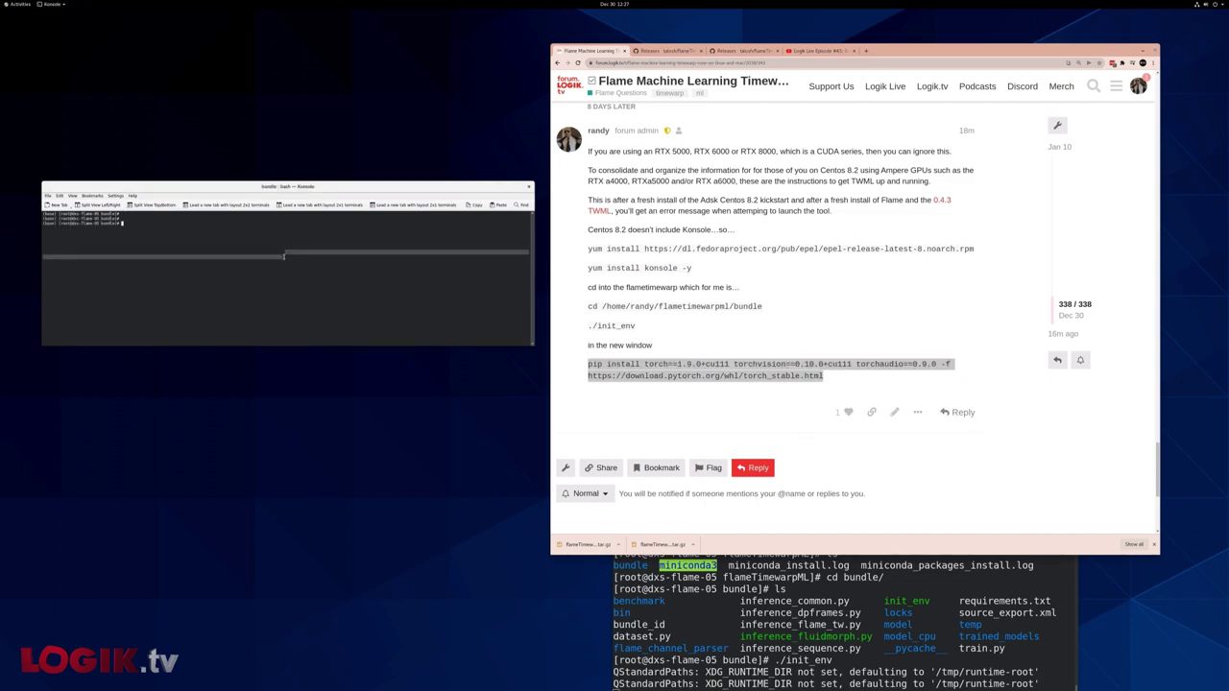
click(638, 366)
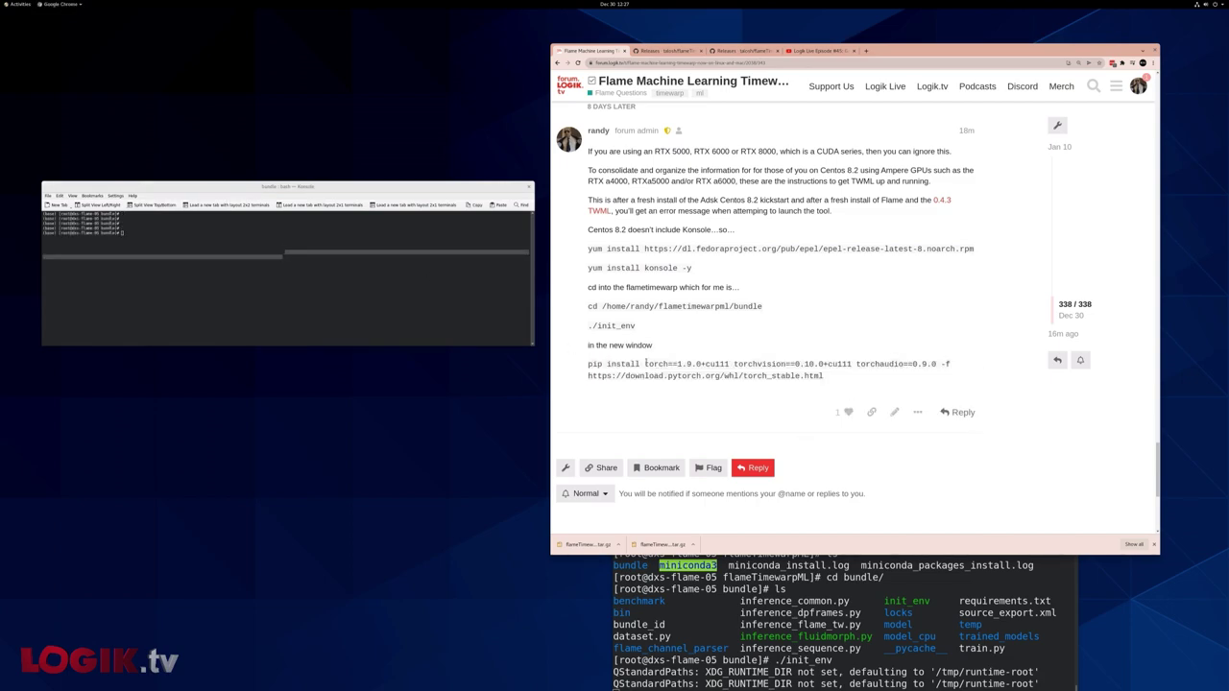
triple_click(639, 366)
right_click(639, 366)
click(656, 371)
click(281, 242)
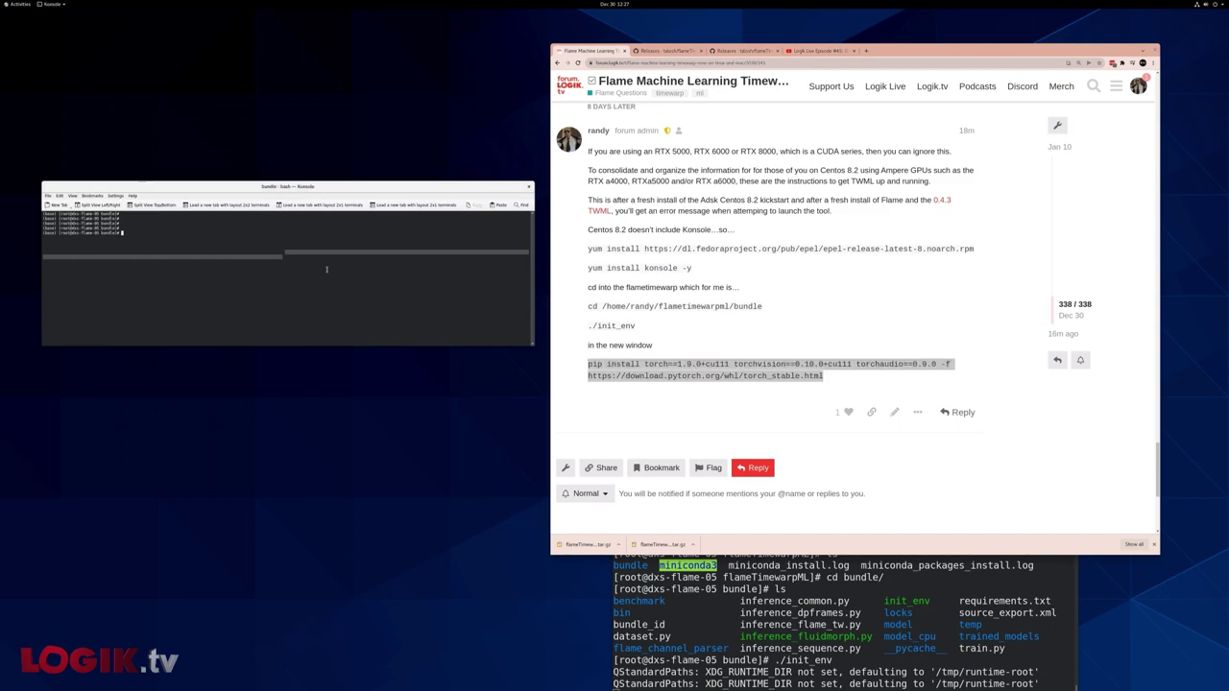
right_click(279, 240)
click(294, 242)
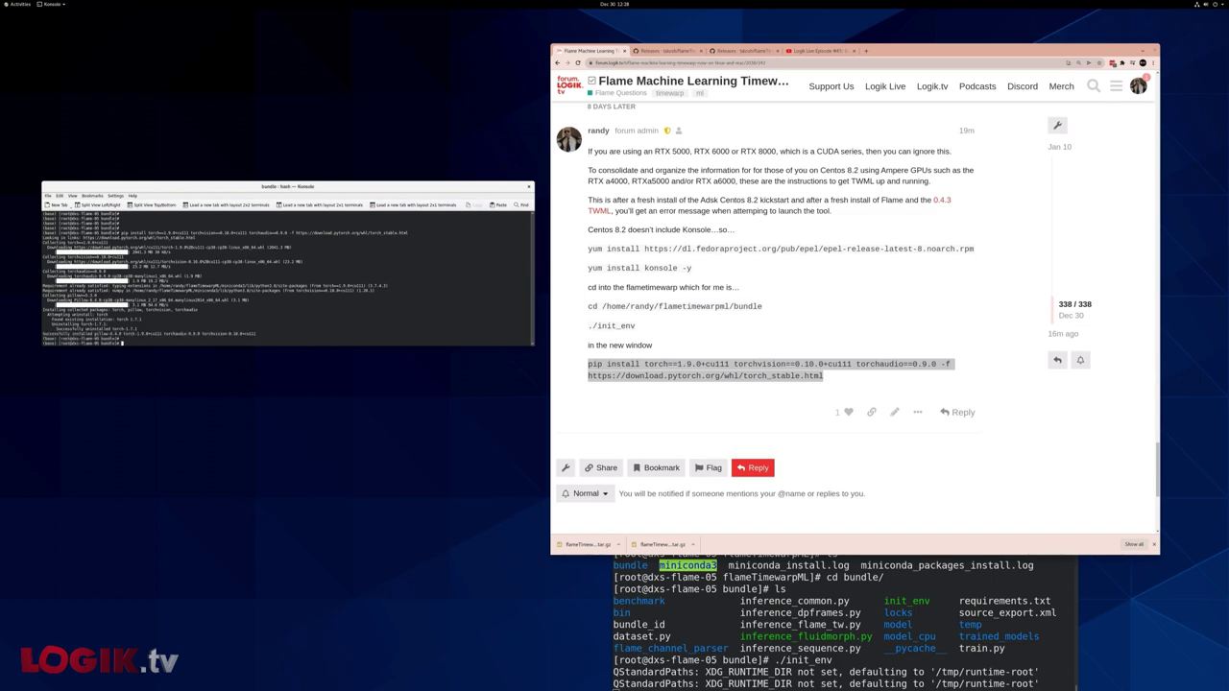
Step: Exit the Konsole session, then exit the root shell and close the original terminal
text(exit)
key(Return)
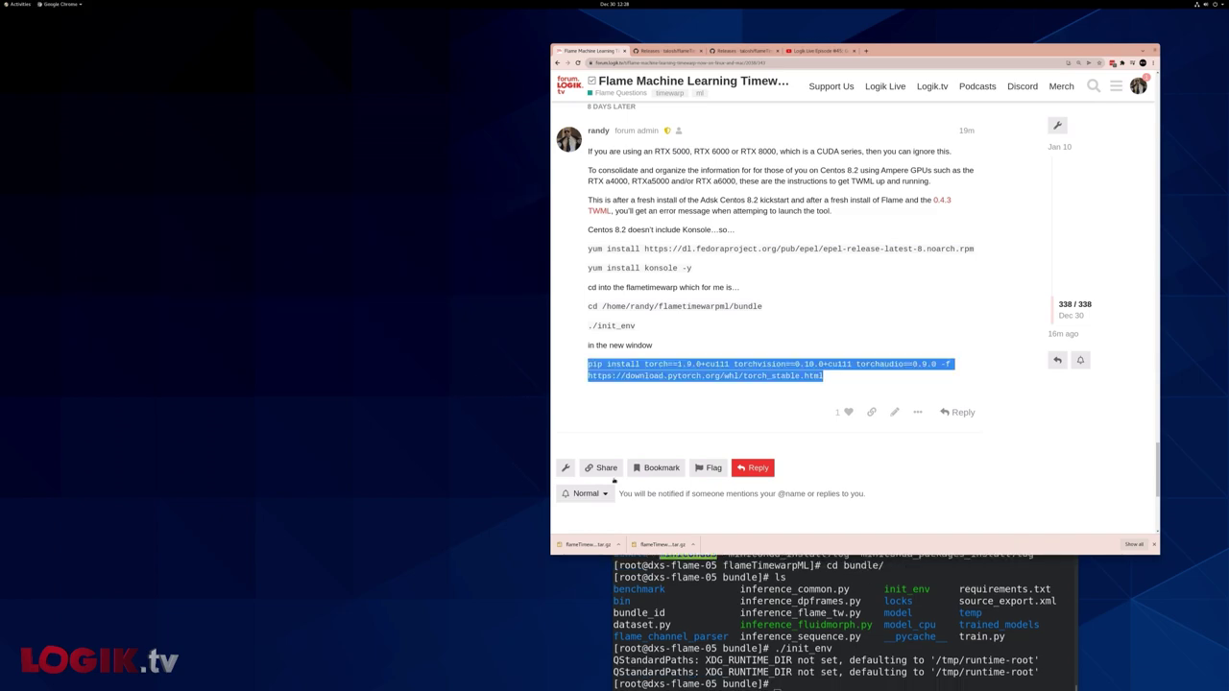
click(667, 588)
drag(781, 247, 606, 168)
drag(606, 297, 606, 308)
text(exit)
key(Return)
text(exit)
key(Return)
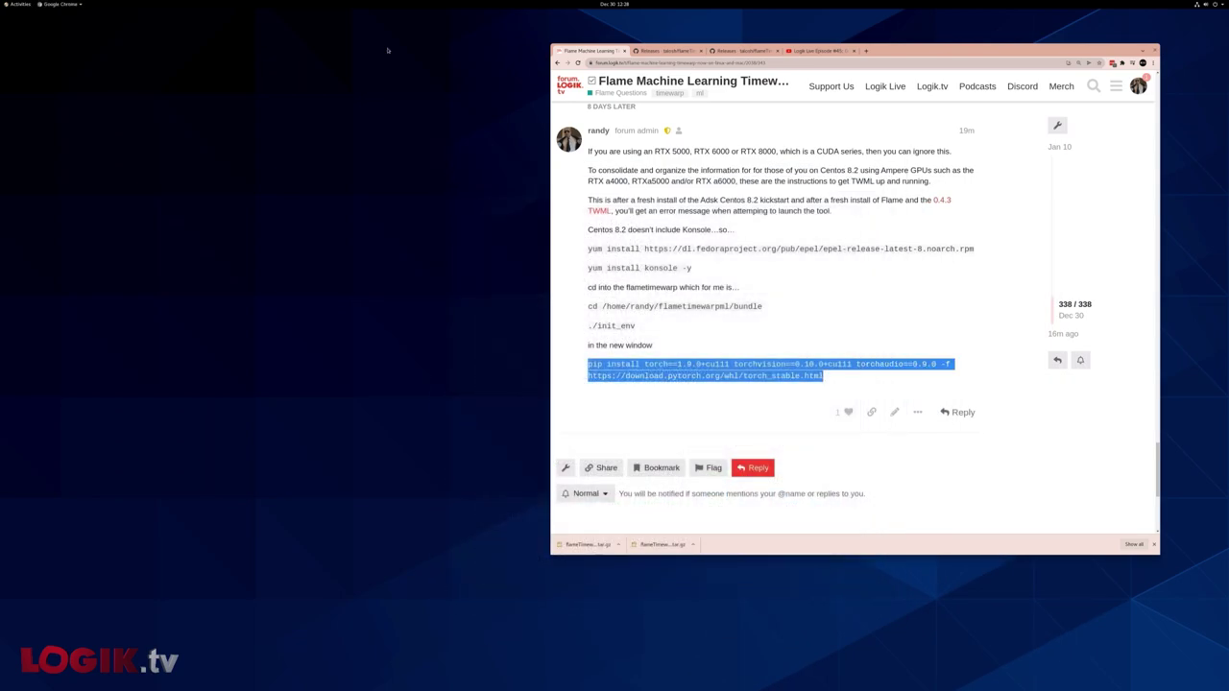
Step: Switch to Flame and play the original B001C006_180327_R1ZA sequence
click(16, 4)
click(15, 409)
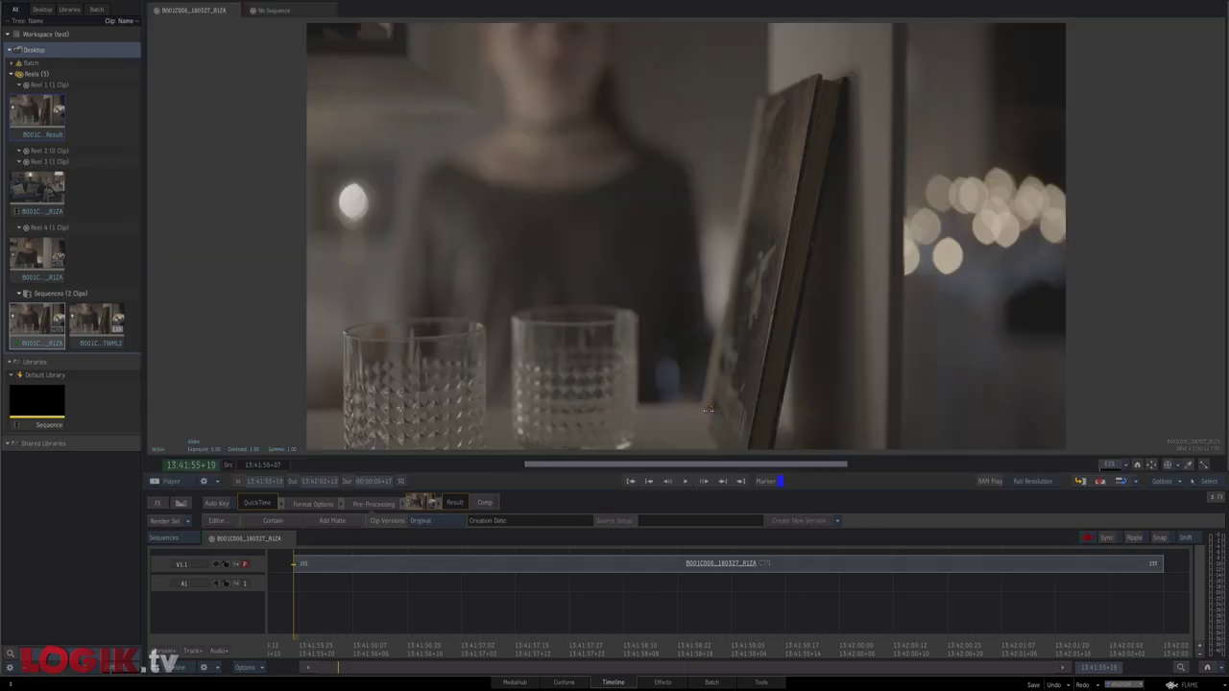
key(space)
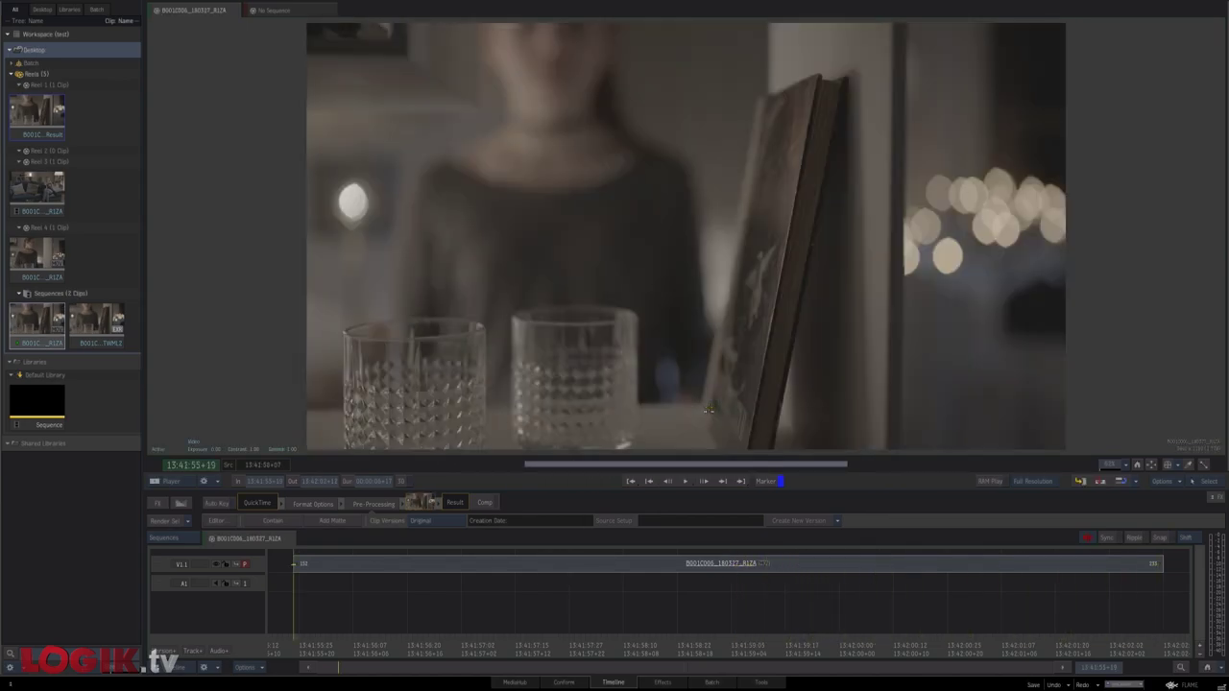
Step: Open the TW_Result clip in Reel 1 and examine a close-up of the book and hands for artifacts
key(Escape)
double_click(687, 48)
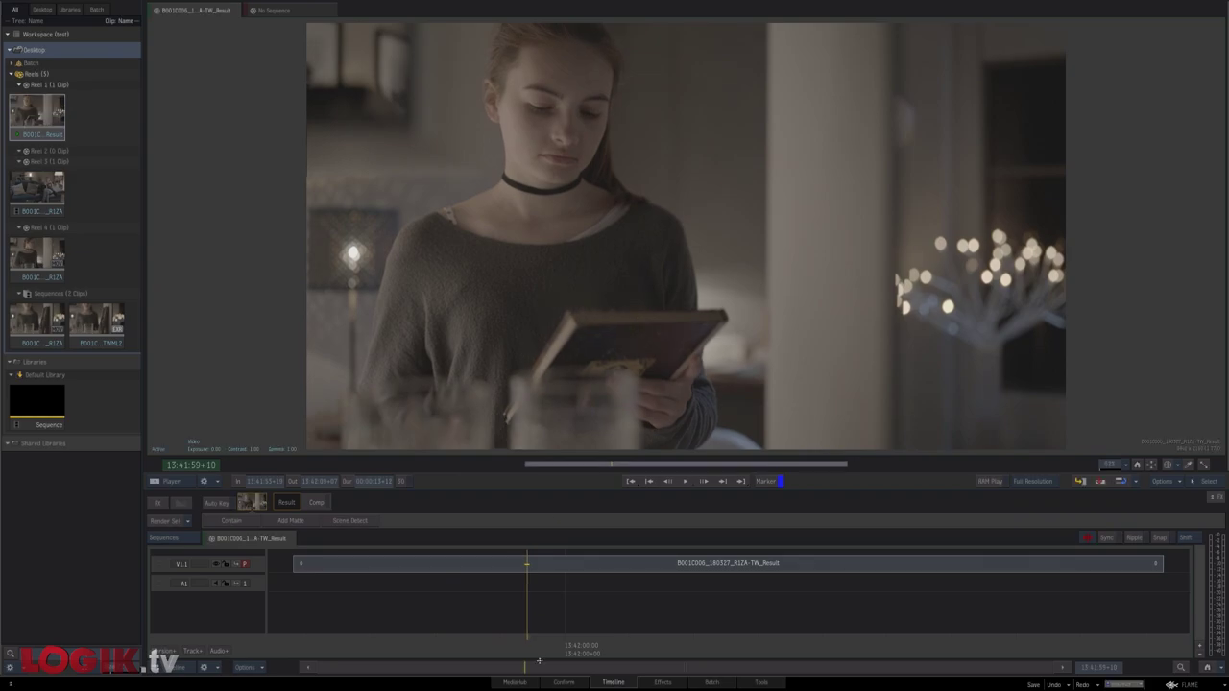
drag(539, 661, 499, 661)
drag(557, 306, 788, 271)
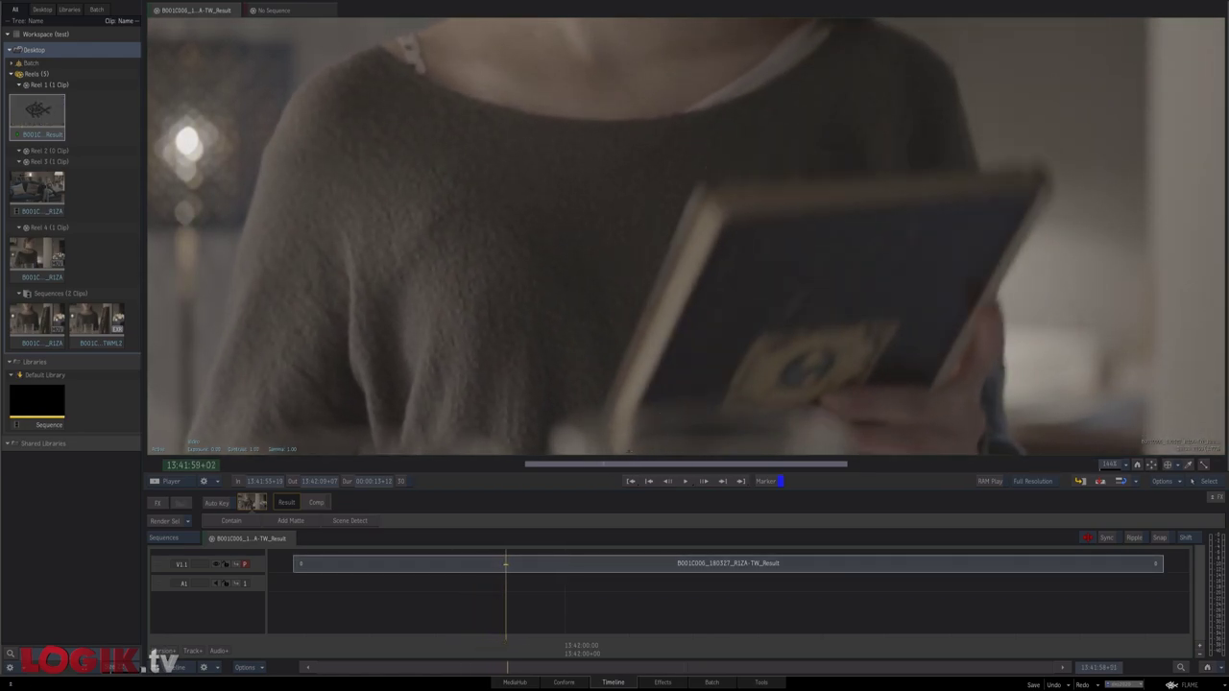
drag(662, 414, 732, 314)
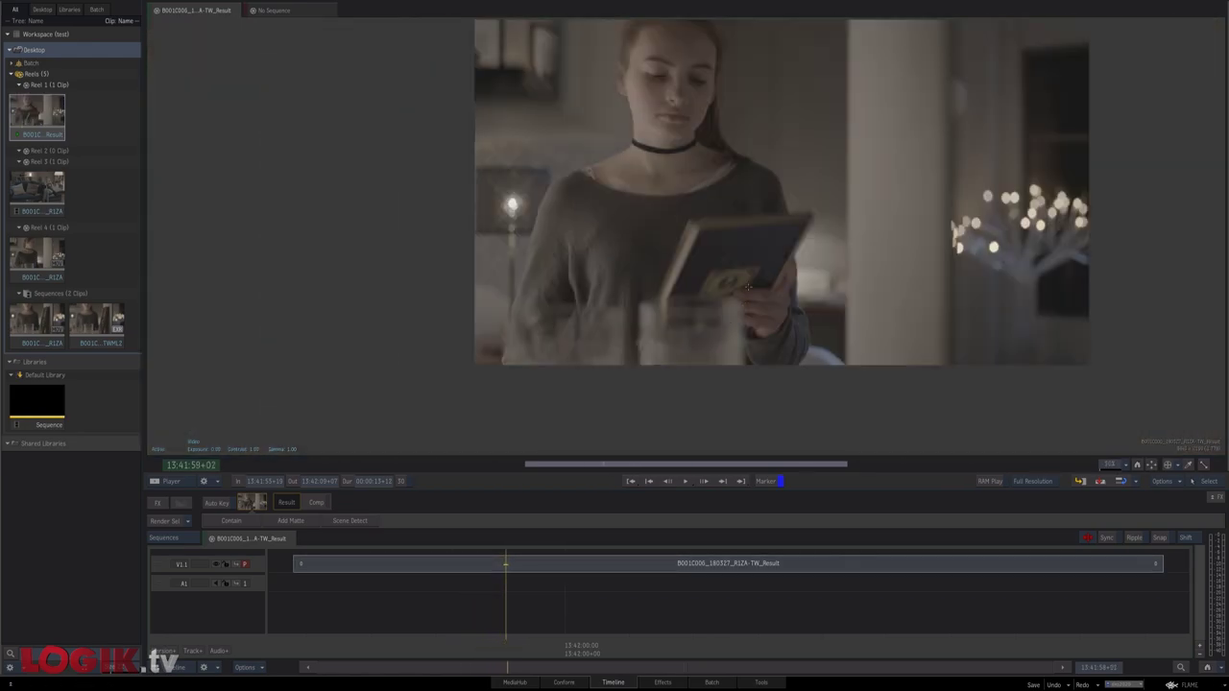
right_click(749, 269)
click(747, 240)
Step: Play the later part of the TW_Result clip and scrub through the frames where the woman walks past the window
drag(748, 226, 656, 276)
drag(507, 642, 756, 643)
key(space)
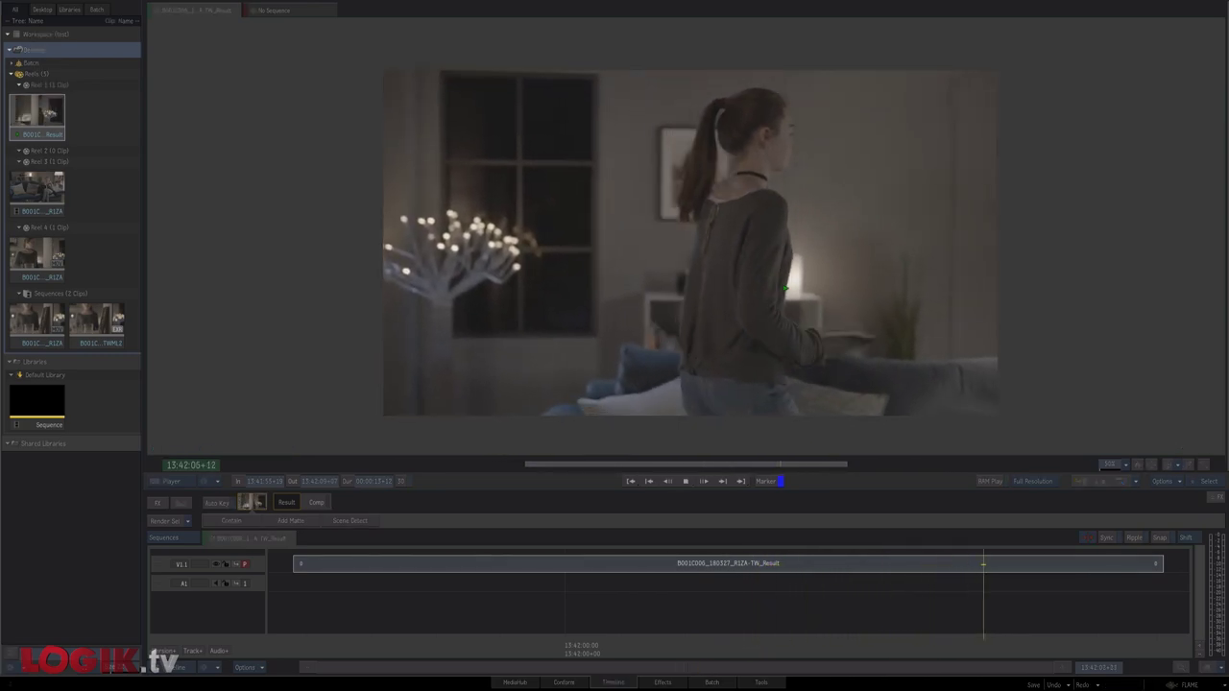
key(space)
drag(1054, 652, 990, 652)
key(Left)
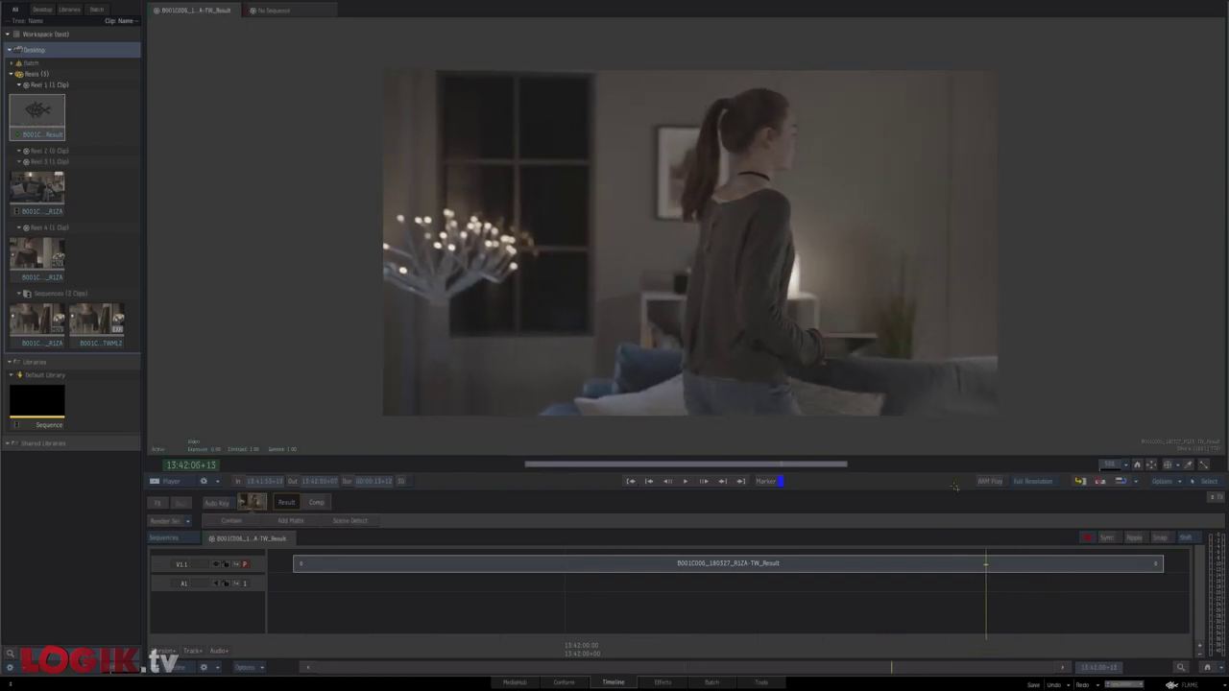
mouse_move(986, 648)
mouse_down()
mouse_move(944, 646)
mouse_move(1034, 643)
mouse_move(985, 642)
mouse_move(1021, 641)
mouse_move(997, 641)
mouse_up()
Step: Return to the reels and create an ML slow-down of the original B001C006_180327_R1ZA sequence with Timewarp ML
key(Escape)
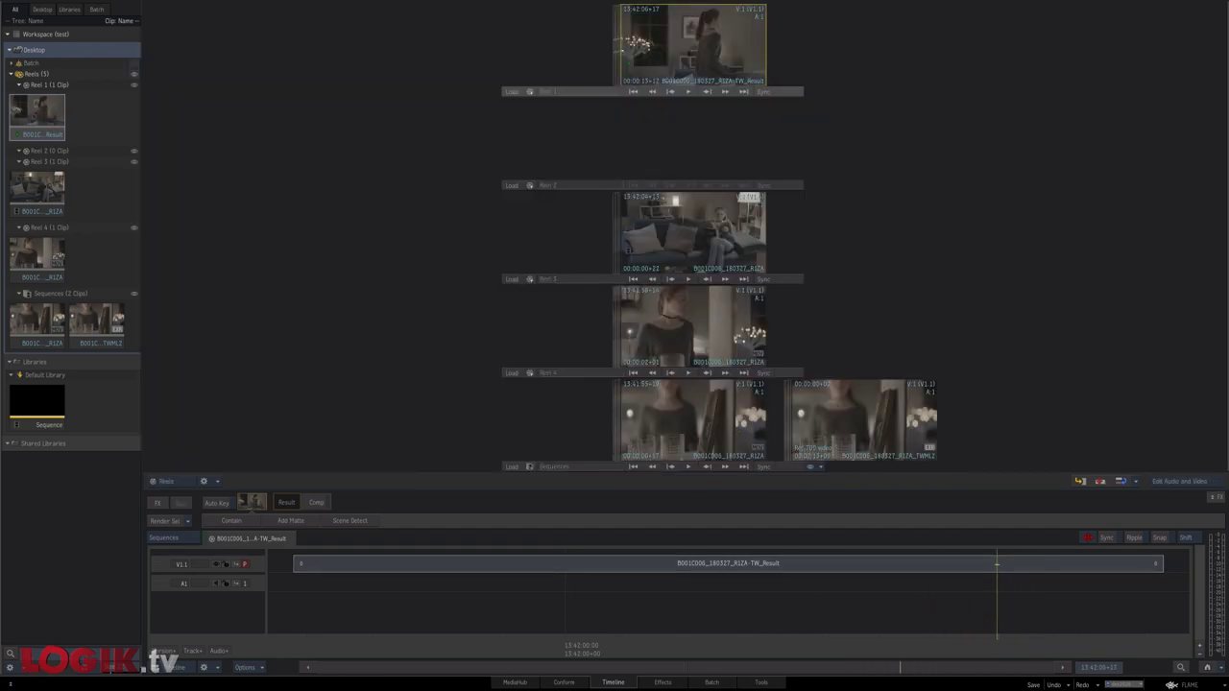
click(738, 429)
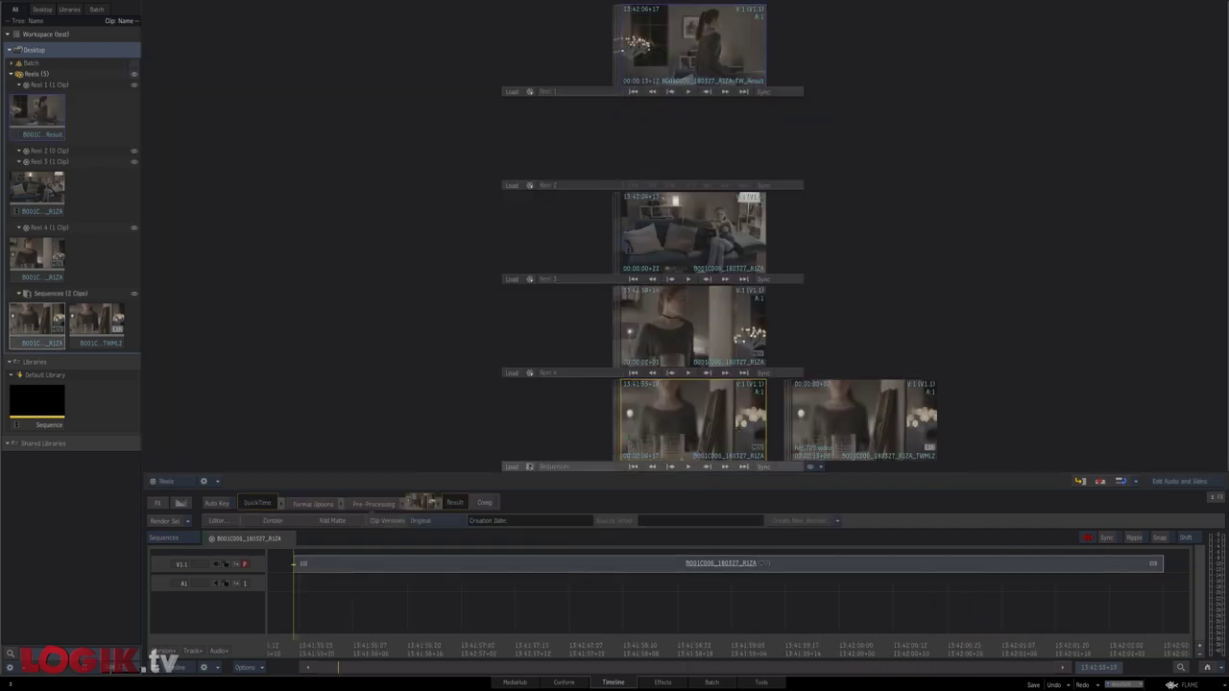
right_click(693, 420)
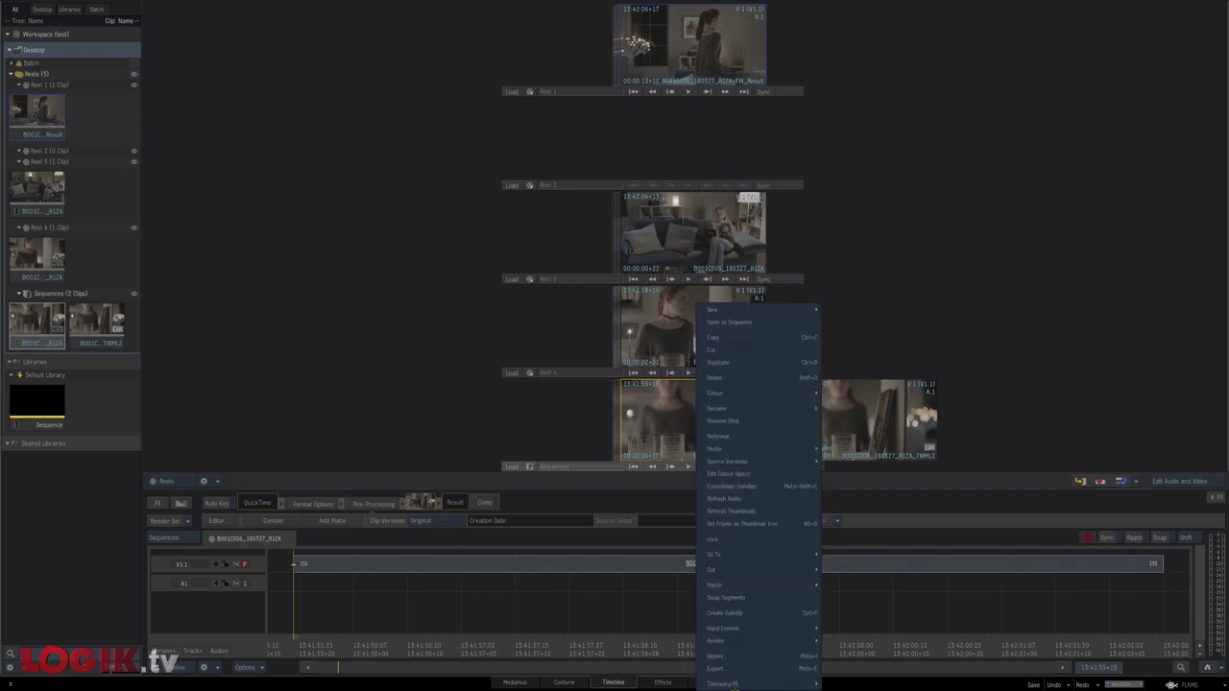
mouse_move(722, 684)
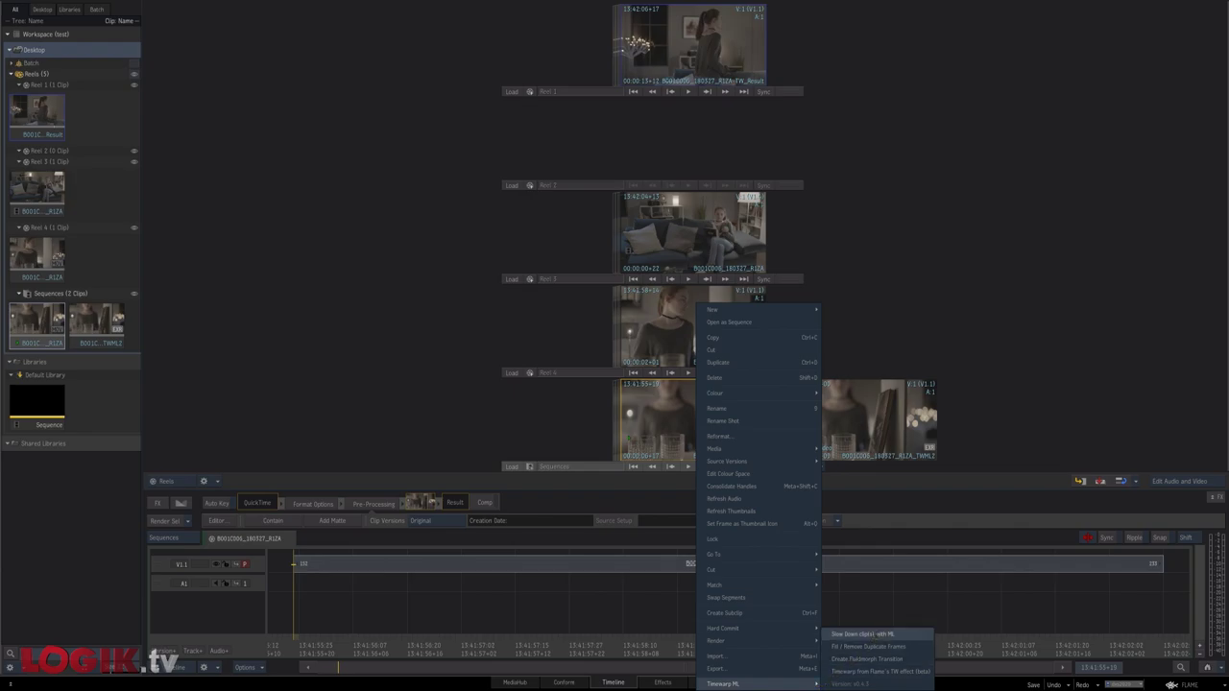
click(862, 633)
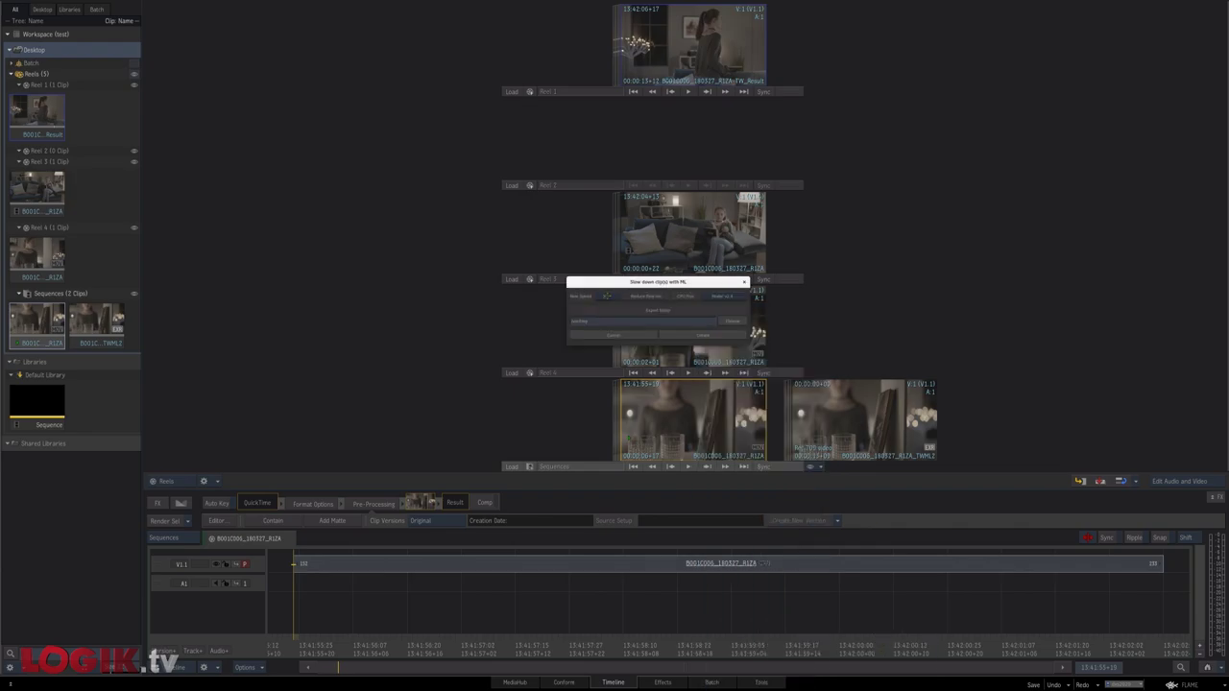
click(704, 336)
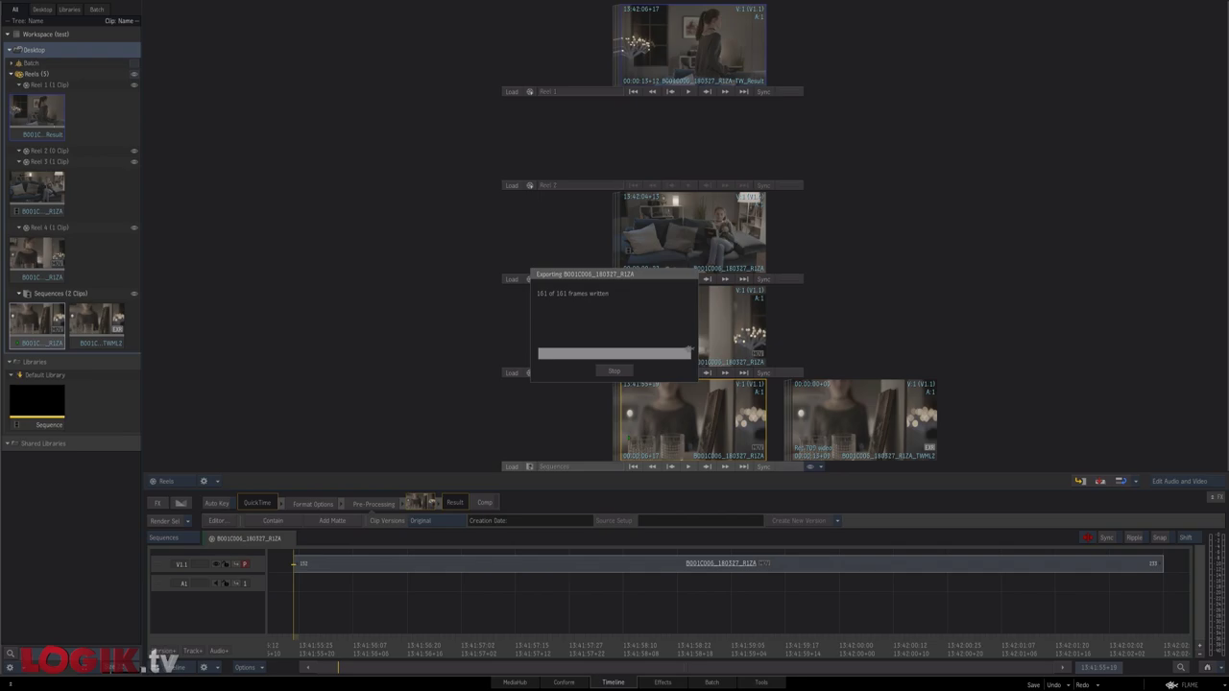
key(alt+Tab)
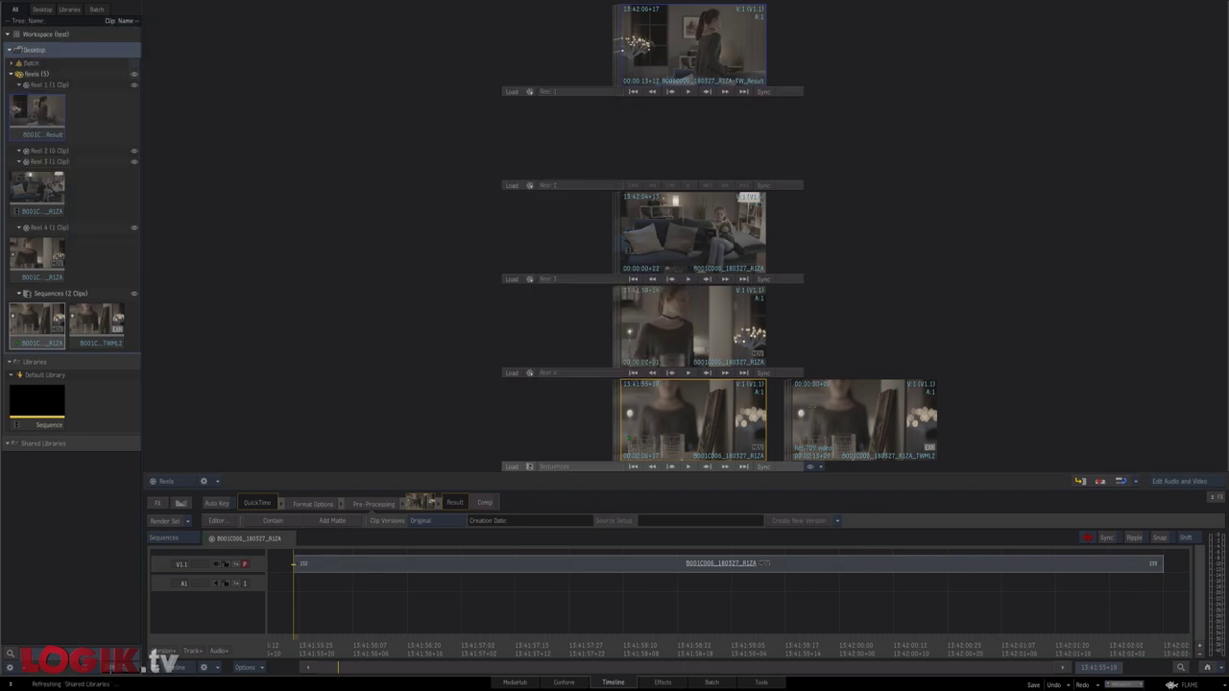
Step: Open the TWML2 clip in the Sequences reel, play it and examine the sweater and book up close
double_click(860, 420)
key(space)
key(space)
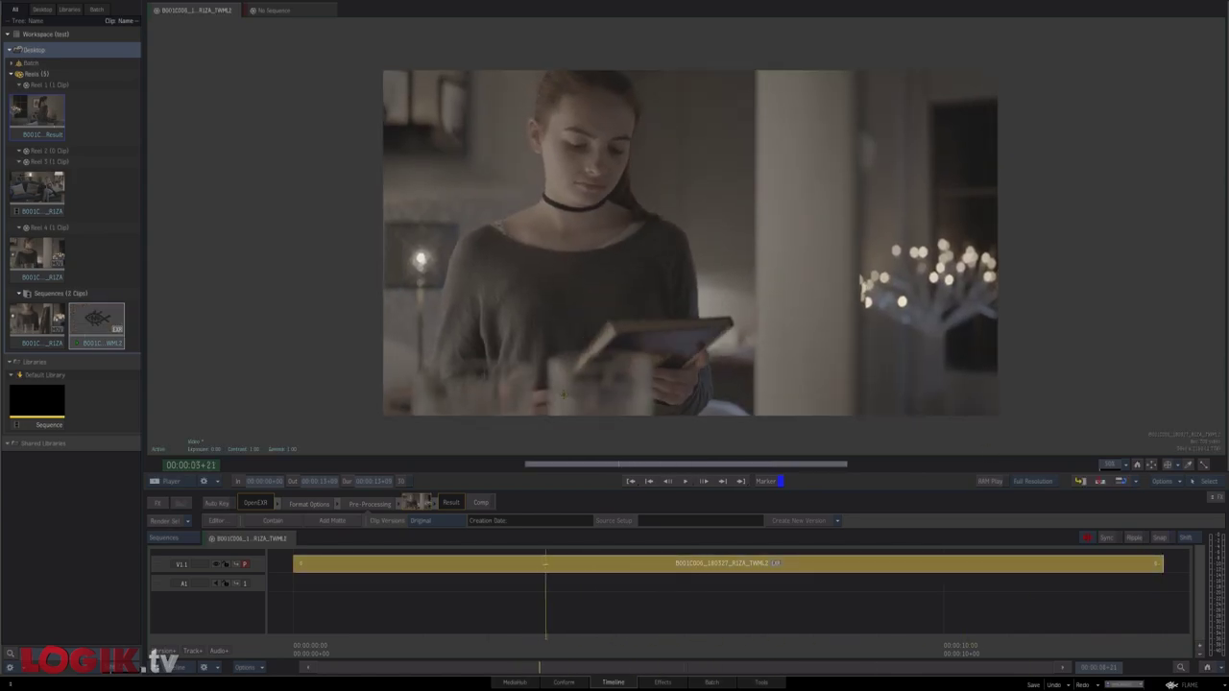
scroll(554, 317, up, 3)
scroll(757, 250, up, 3)
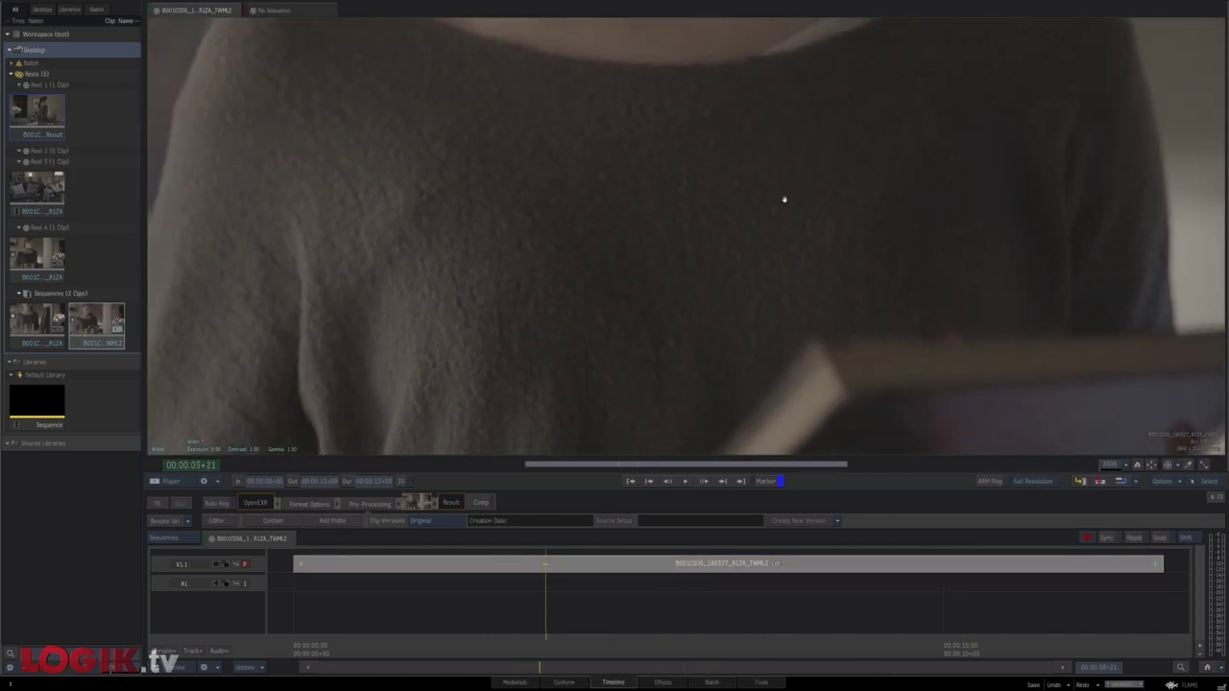
drag(534, 649, 575, 642)
scroll(692, 347, down, 3)
scroll(692, 352, up, 2)
scroll(689, 365, down, 1)
drag(757, 275, 714, 310)
Step: Play the rest of the TWML2 clip and check its later section frame by frame
click(686, 482)
key(space)
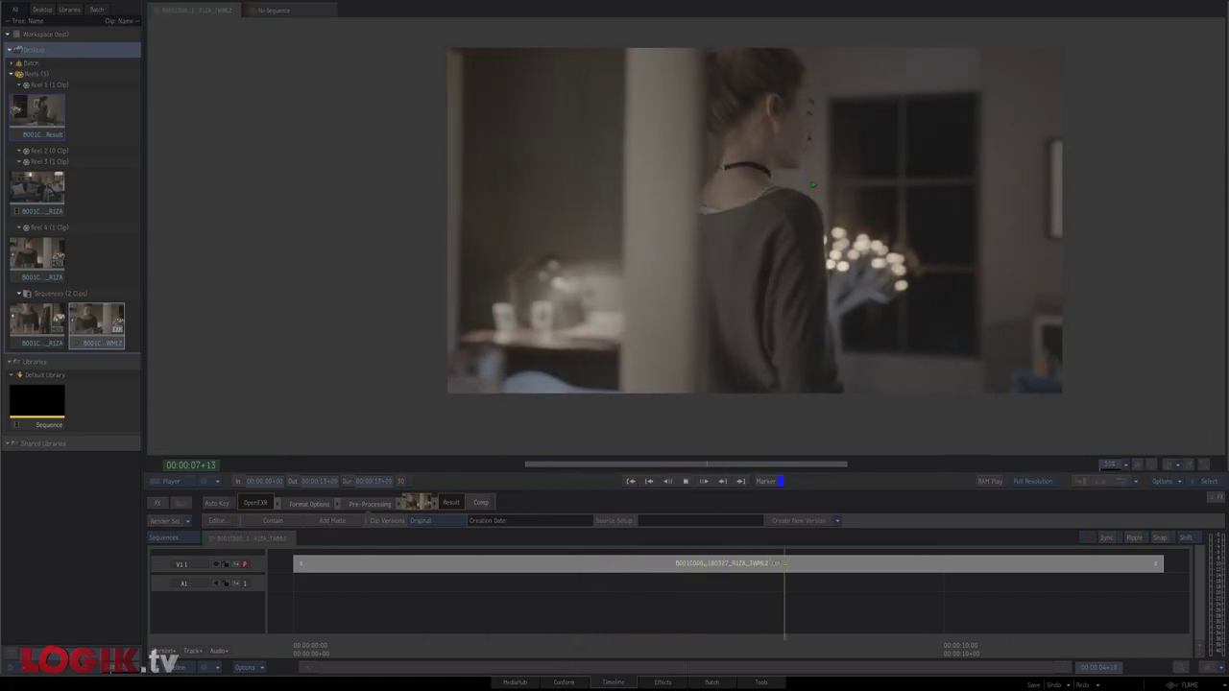
key(space)
drag(789, 651, 877, 646)
key(Right)
key(Right)
key(Right)
key(Right)
key(Right)
key(Right)
key(Right)
key(Right)
key(Right)
key(Right)
key(Right)
key(Right)
key(Right)
key(Right)
key(Right)
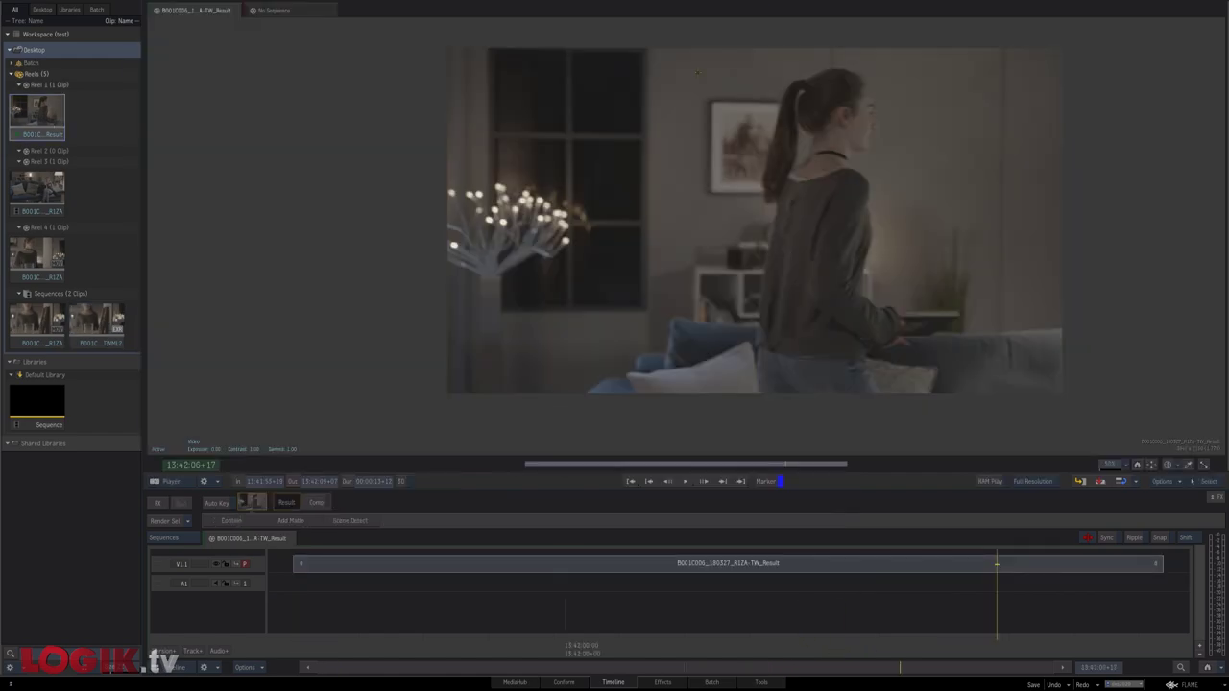
Step: Scrub and play the middle of the TW_Result clip for comparison with the ML version
drag(292, 648, 691, 653)
key(space)
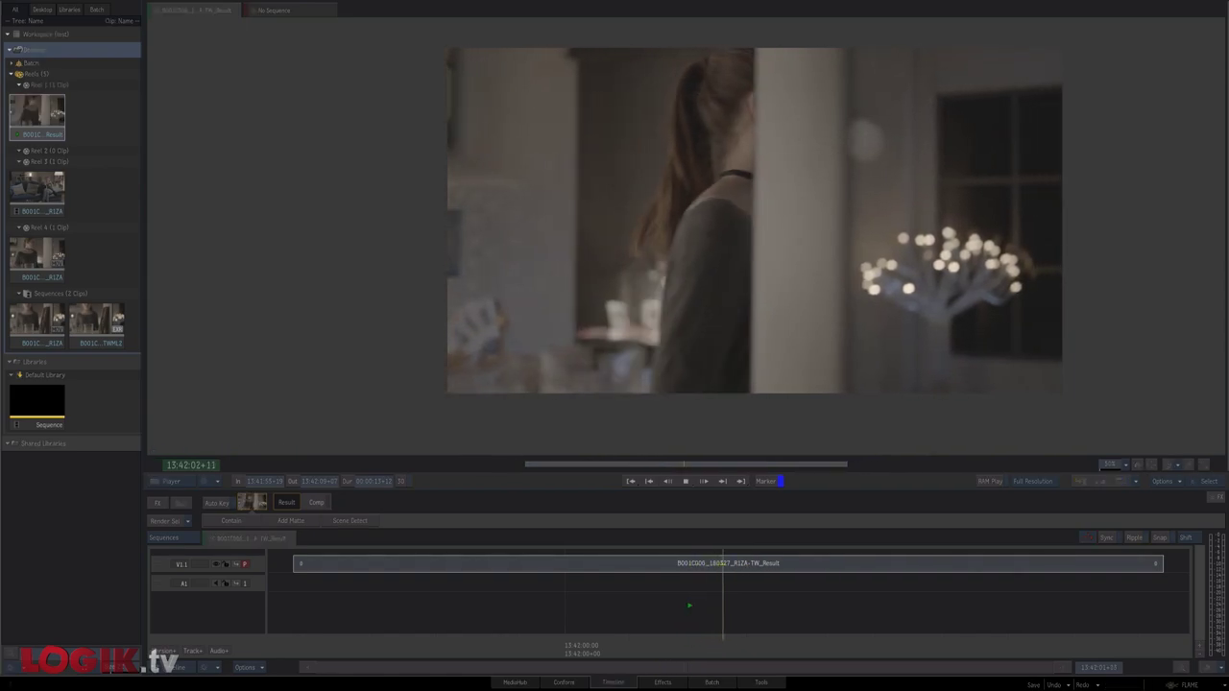
key(space)
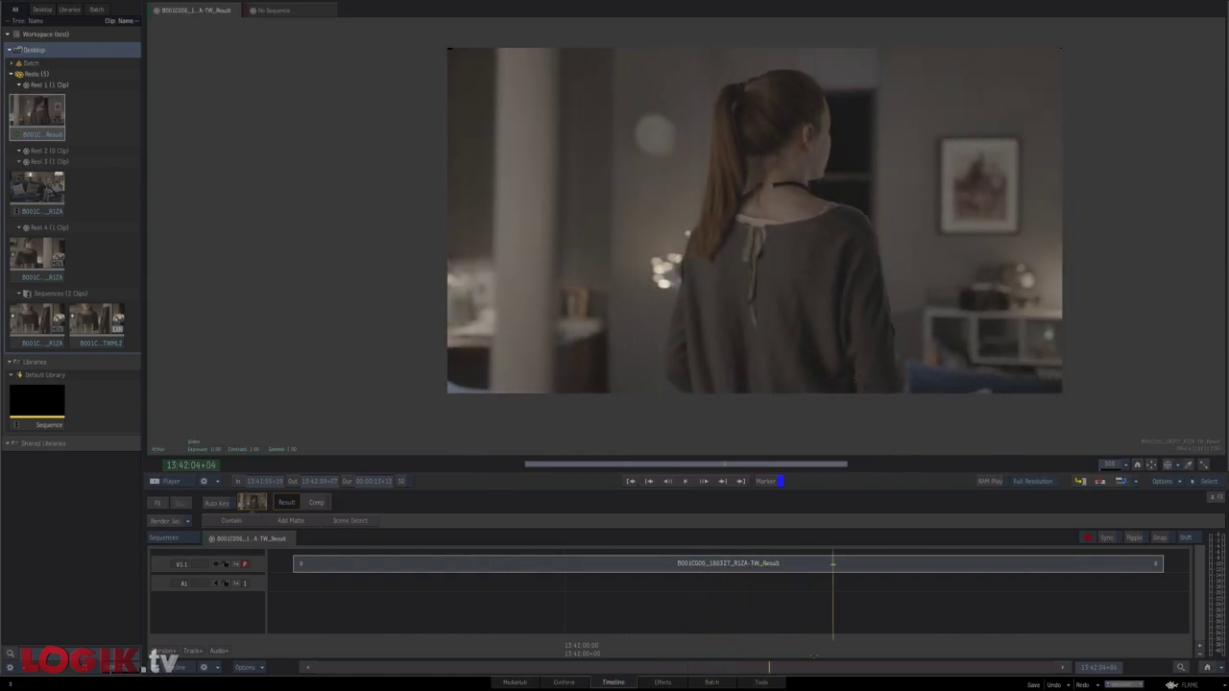
drag(832, 651, 690, 666)
key(space)
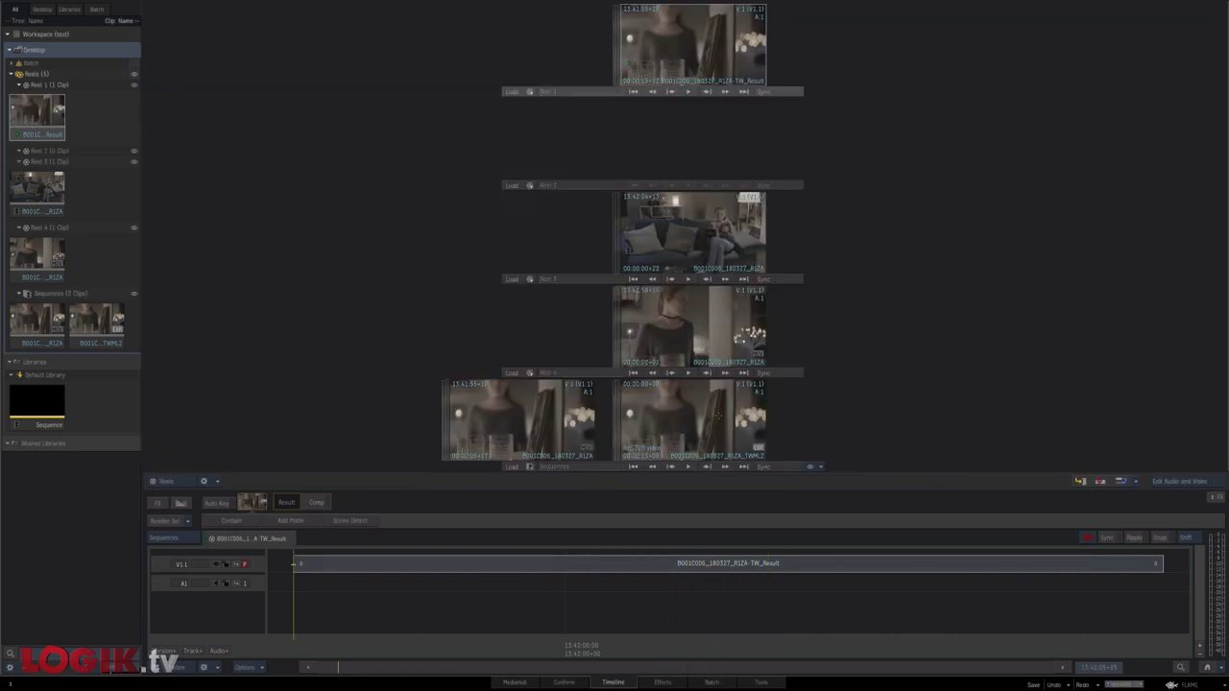
Step: Reopen the TWML2 clip from the Sequences reel, play it and return to the reels
double_click(718, 416)
key(space)
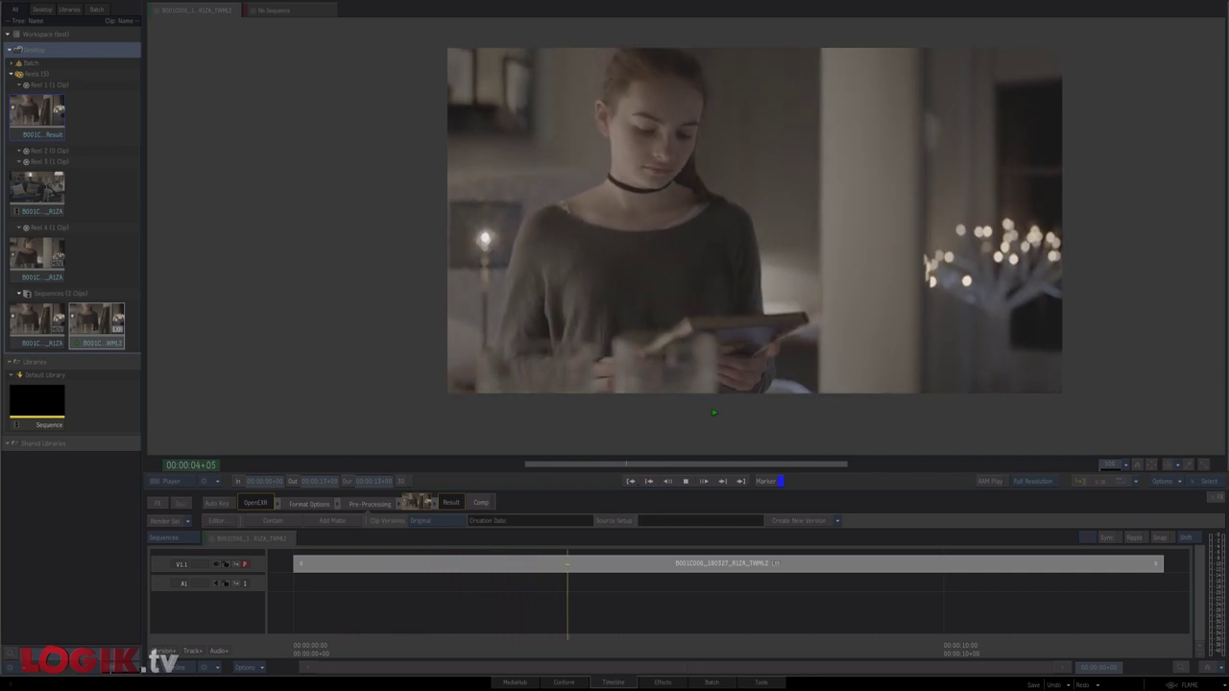
key(space)
key(Escape)
Step: Open the Reel 4 clip and inspect the speed of the Timewarp effect on its segment
click(721, 332)
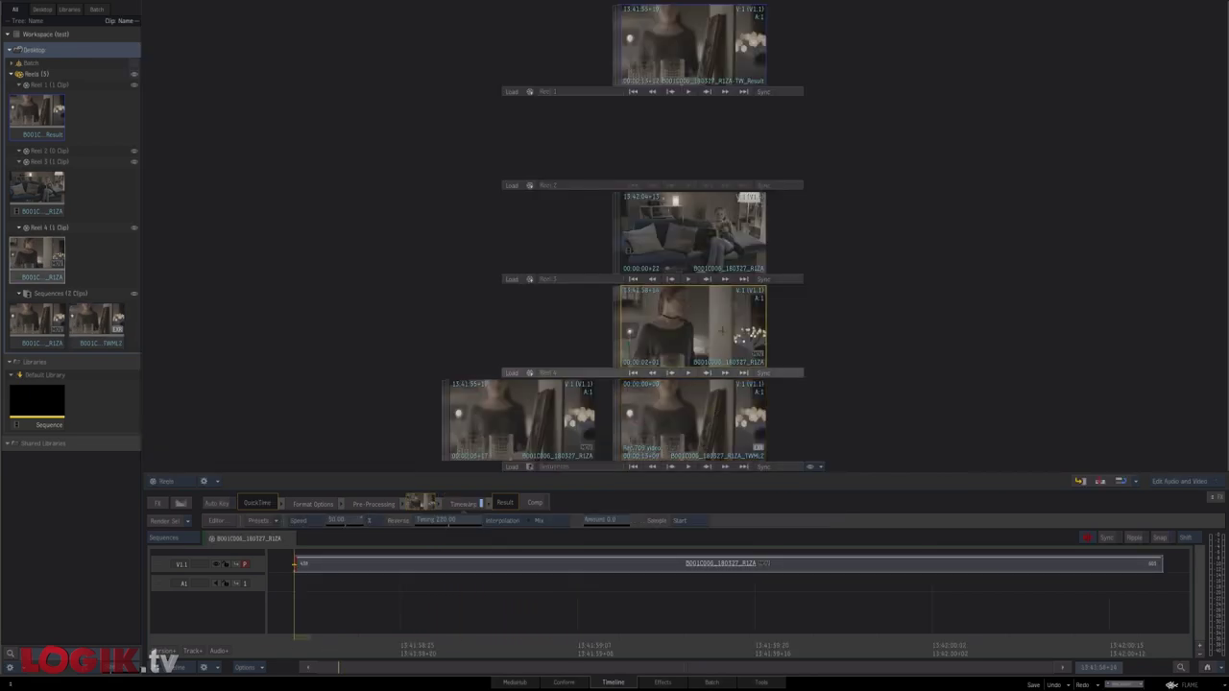
double_click(721, 331)
click(695, 565)
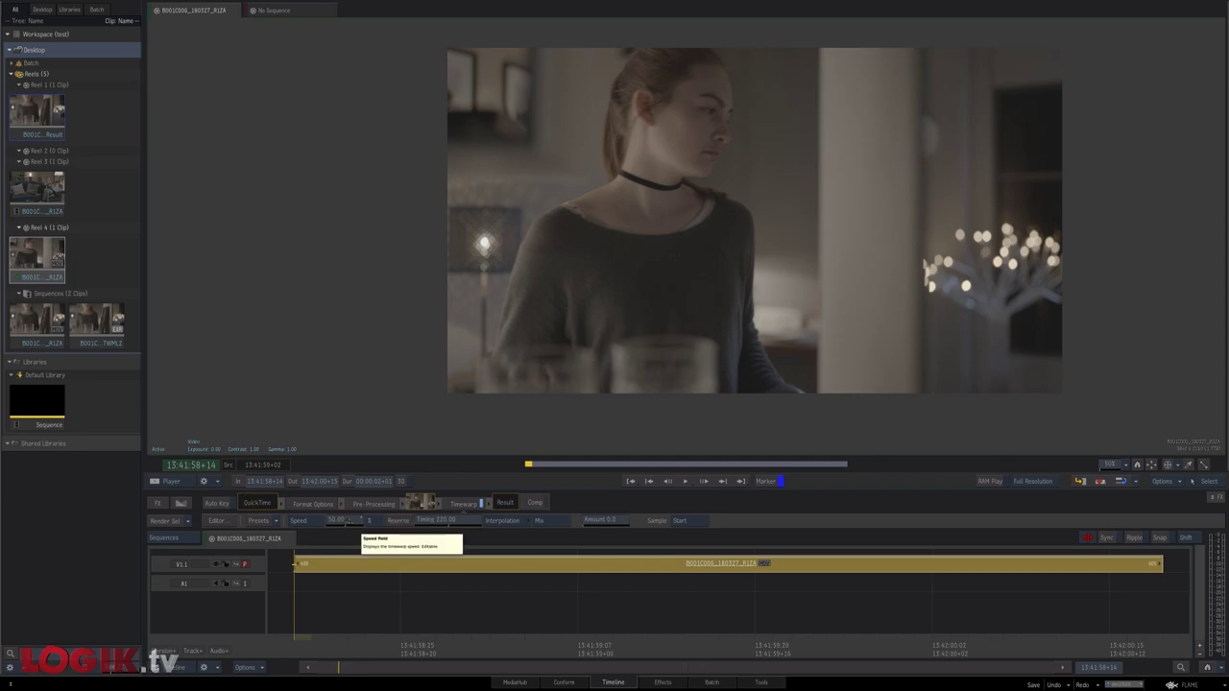
key(Escape)
Step: Create an ML timewarp of the Reel 4 clip from Flame's TW effect (beta), using the dialog's existing settings
click(709, 332)
right_click(709, 332)
mouse_move(752, 683)
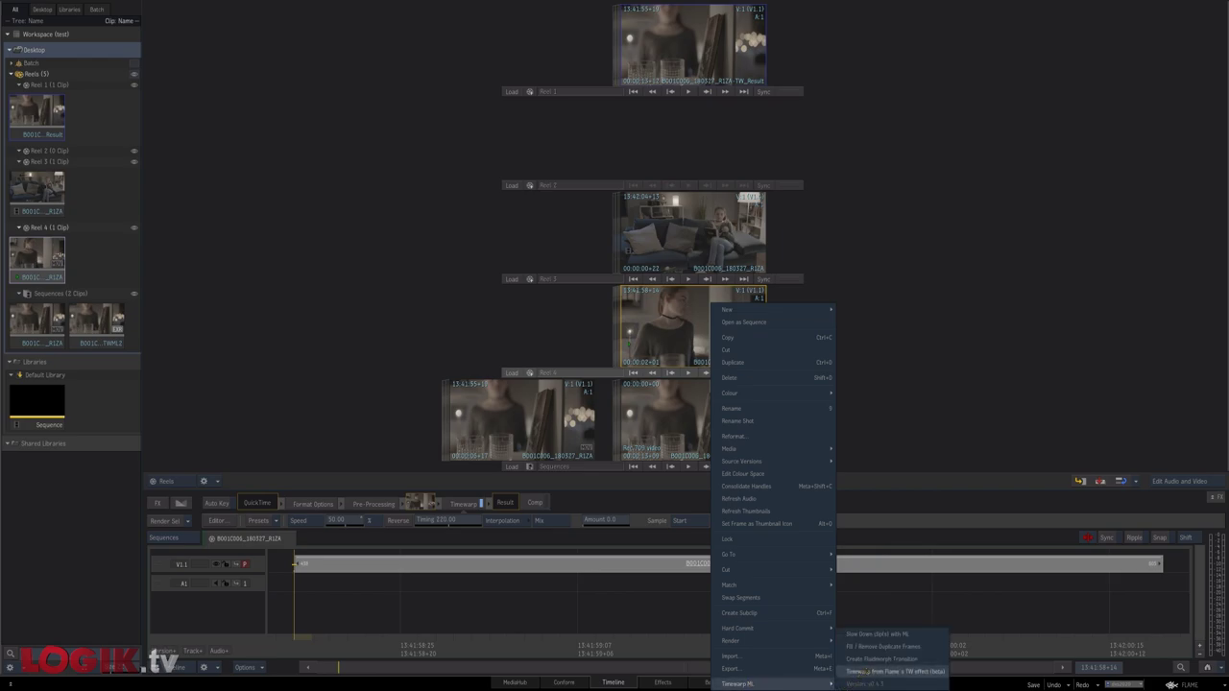
click(862, 671)
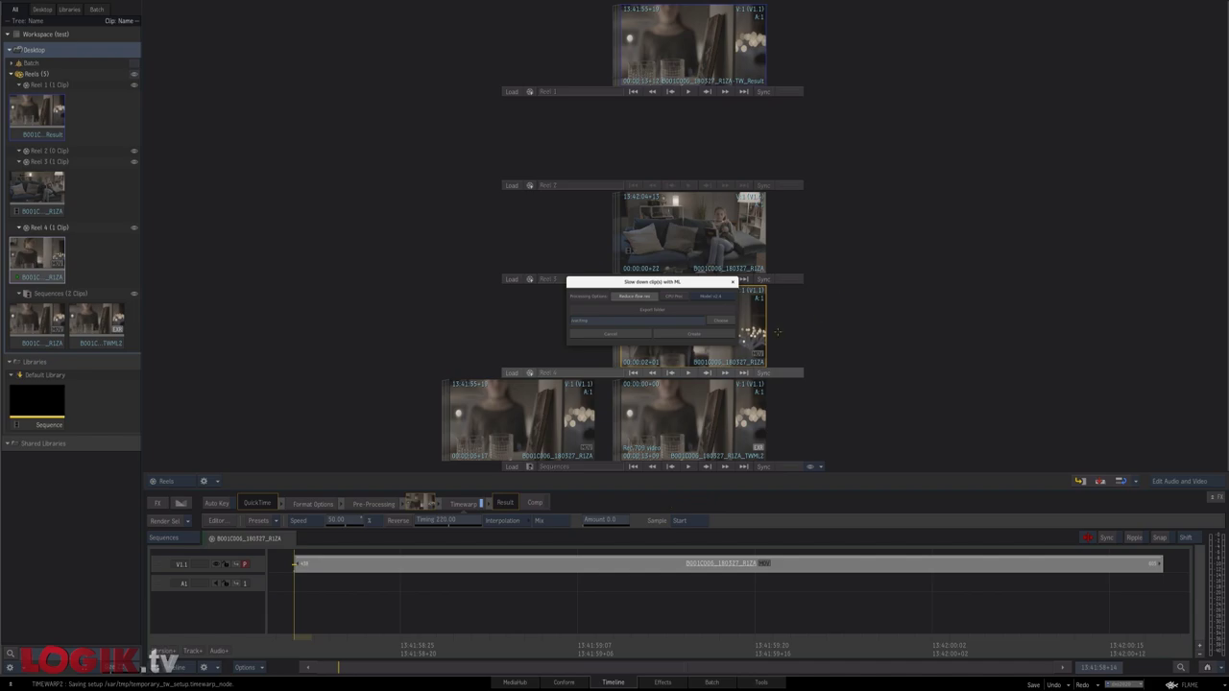
click(694, 334)
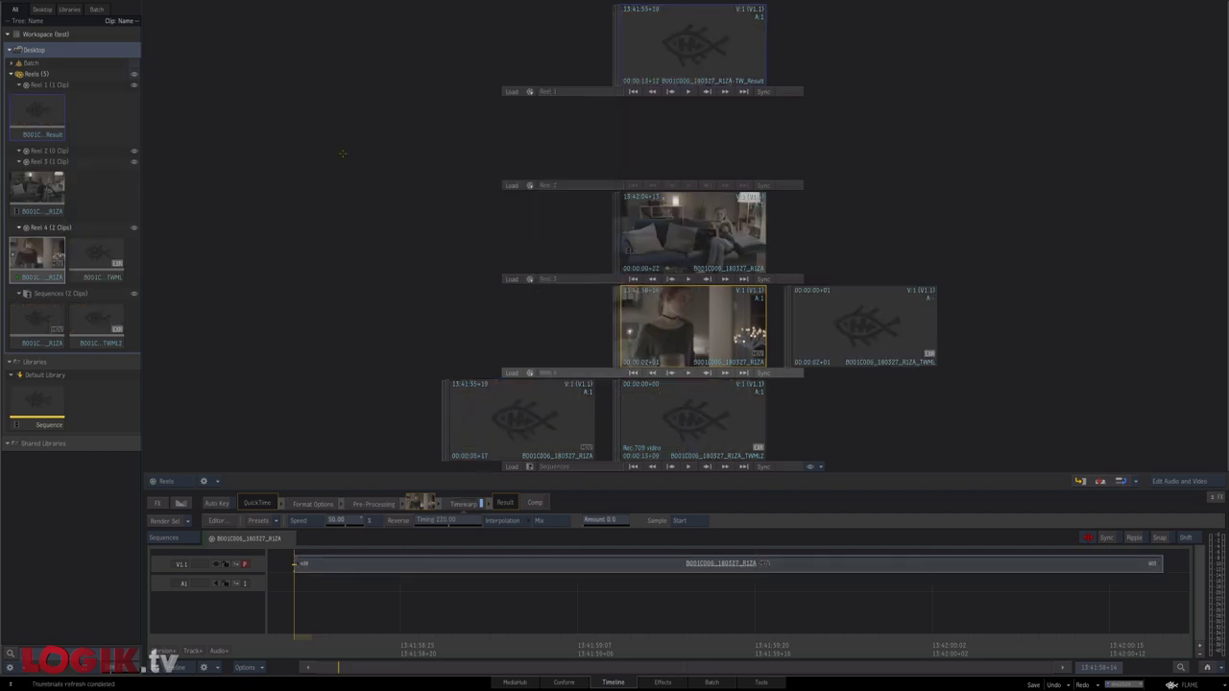
Step: Play the TWML clip in Reel 4, and play the edited couch clip in Reel 3
double_click(103, 255)
key(space)
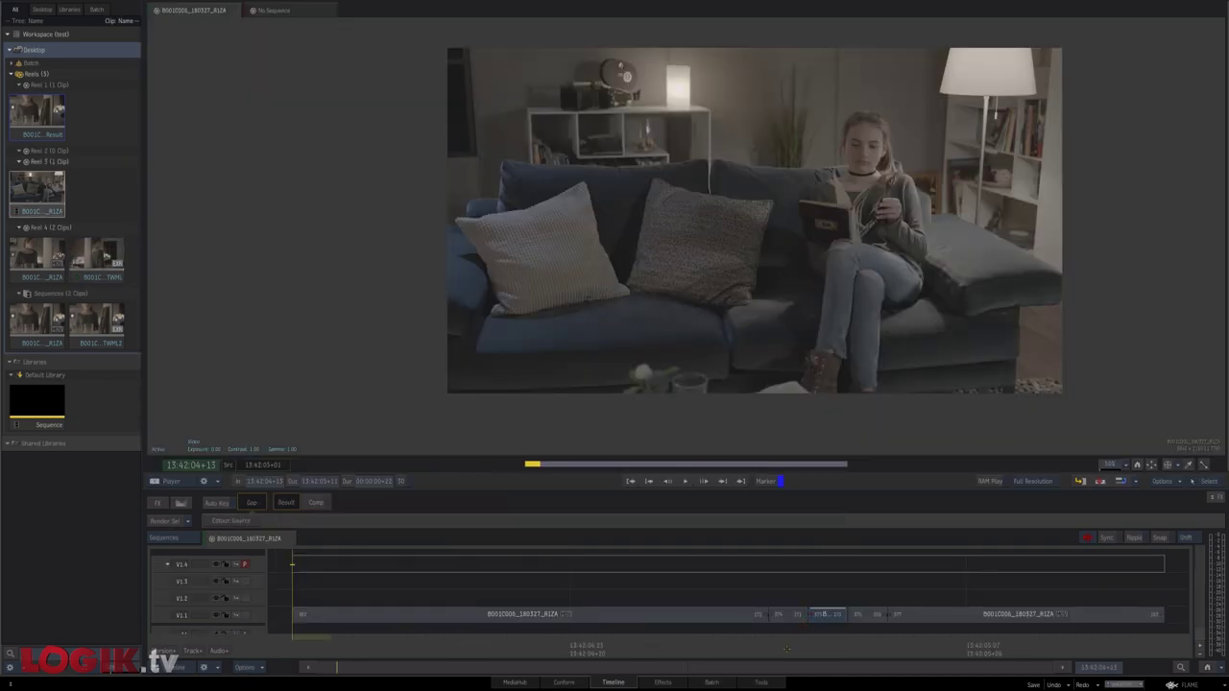
key(space)
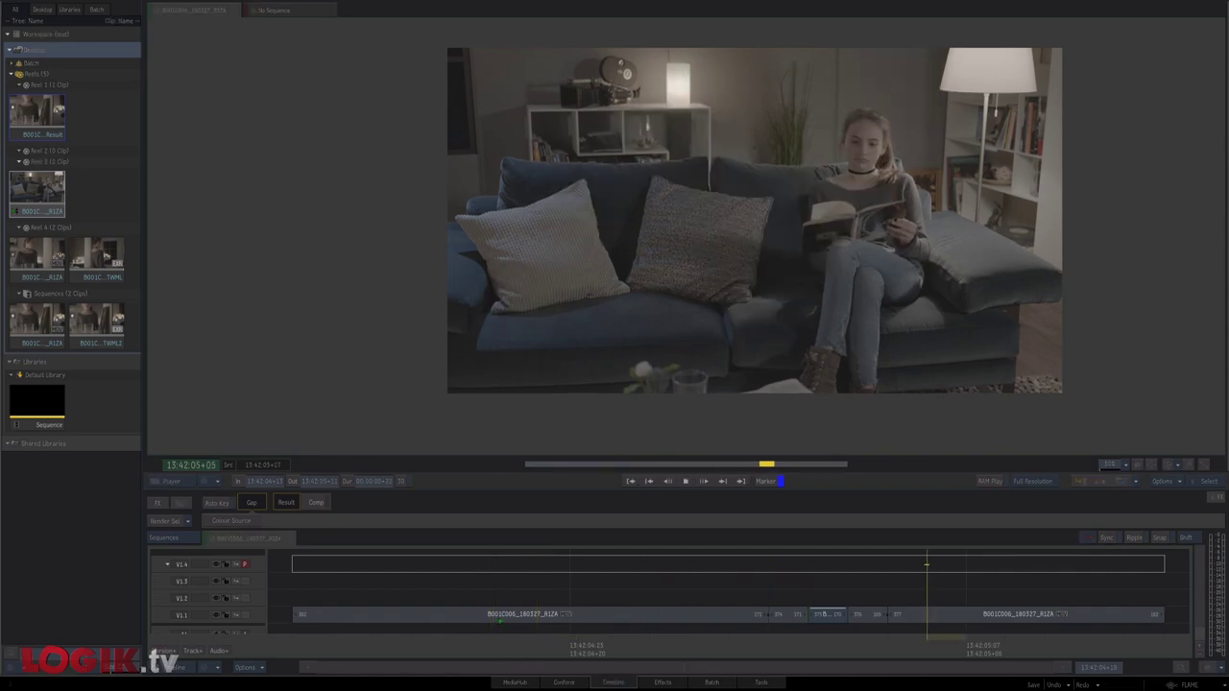
Step: Stop playback, park on the frame with the white brush stroke and copy the segment just before it to track V1.2
key(space)
mouse_move(728, 646)
mouse_down()
mouse_move(885, 645)
mouse_move(830, 640)
mouse_up()
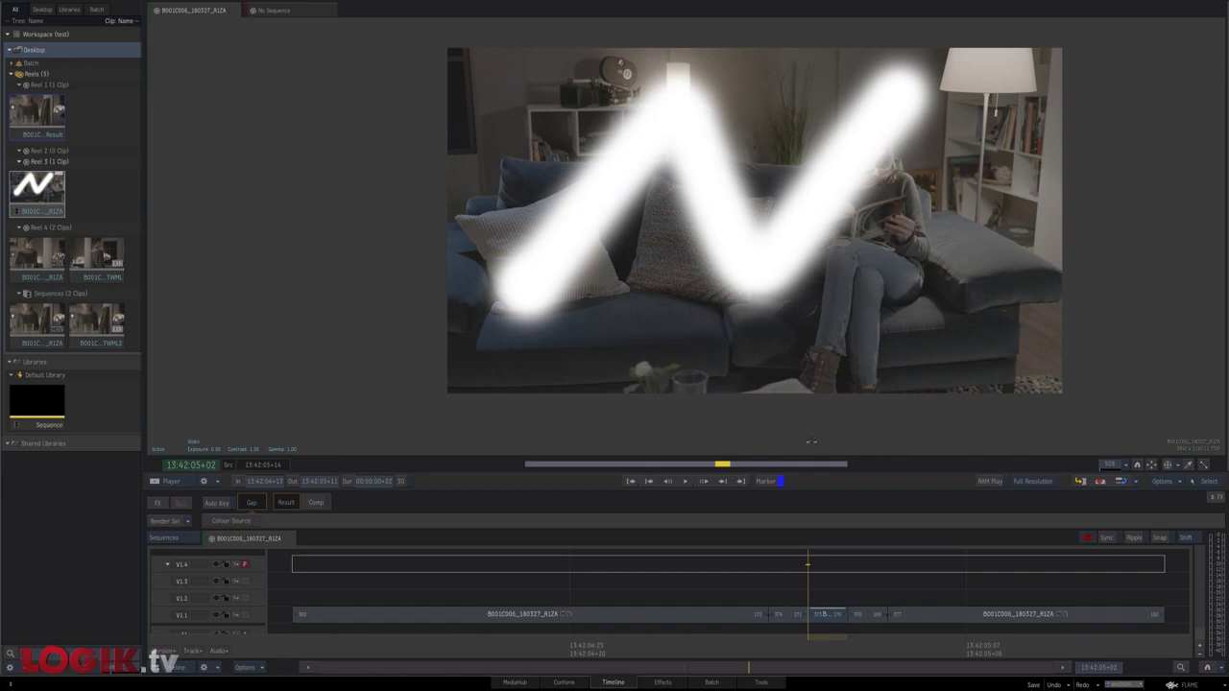
click(792, 613)
key(f)
mouse_move(793, 615)
mouse_down()
mouse_move(786, 583)
mouse_move(783, 599)
mouse_up()
key(Delete)
click(785, 615)
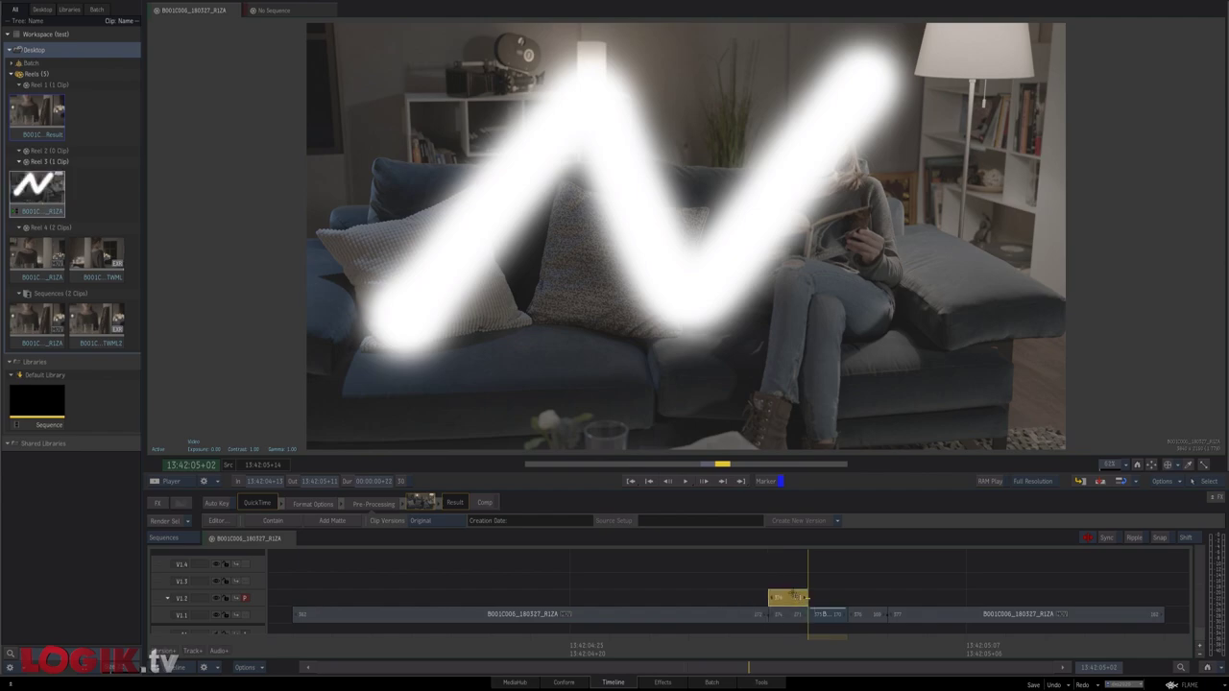
Step: Add a Timewarp to the V1.2 segment, set its speed to 0 and extend its end past the painted frame
click(798, 598)
click(1001, 547)
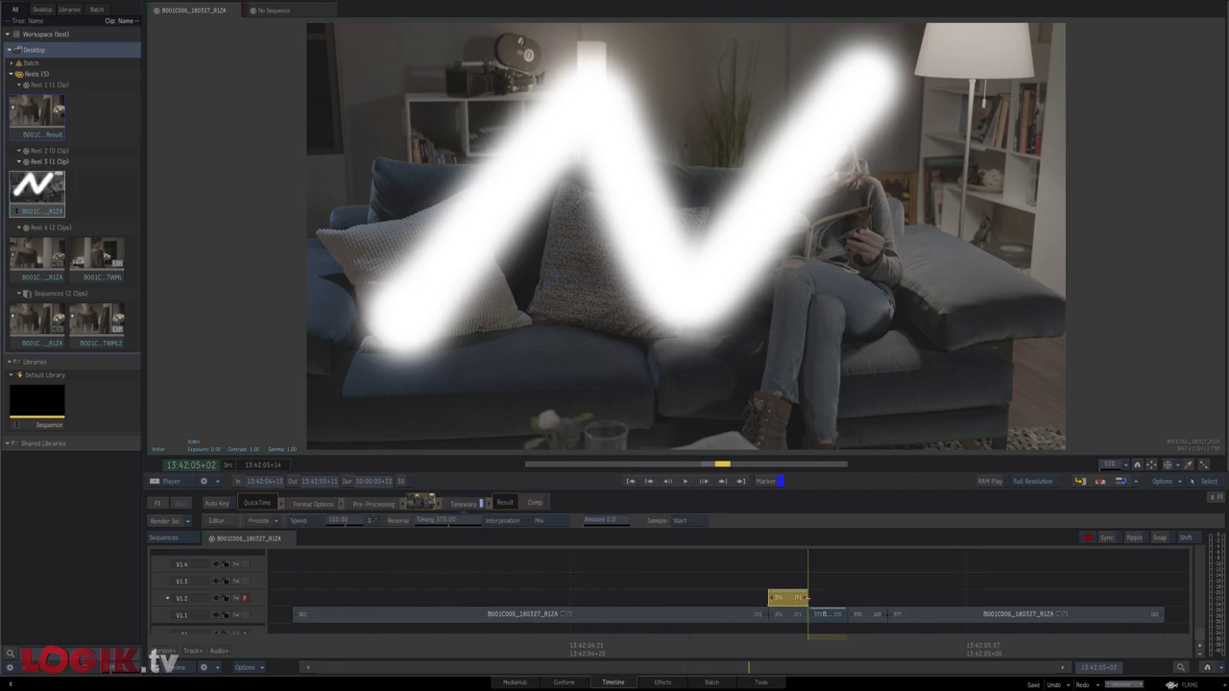
click(369, 520)
text(0)
key(Return)
drag(807, 598, 886, 597)
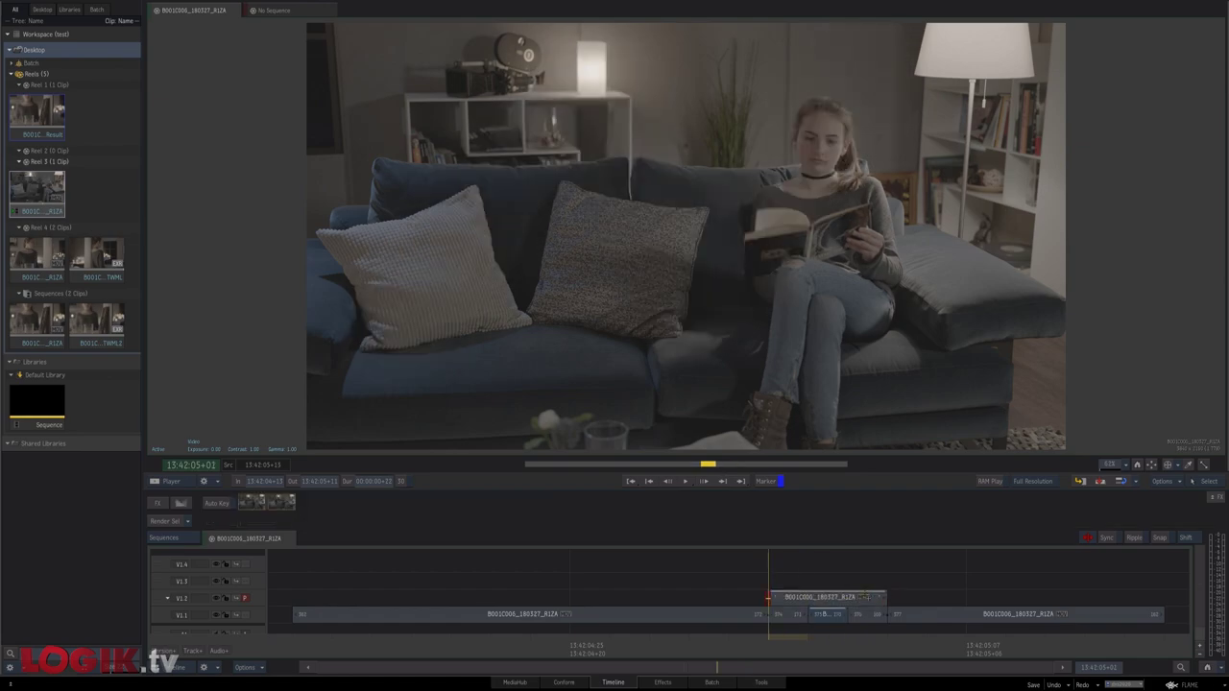
Step: Step back and forth through the frozen V1.2 segment to check that it holds a single frame
key(Right)
key(Right)
key(Left)
key(Left)
click(866, 597)
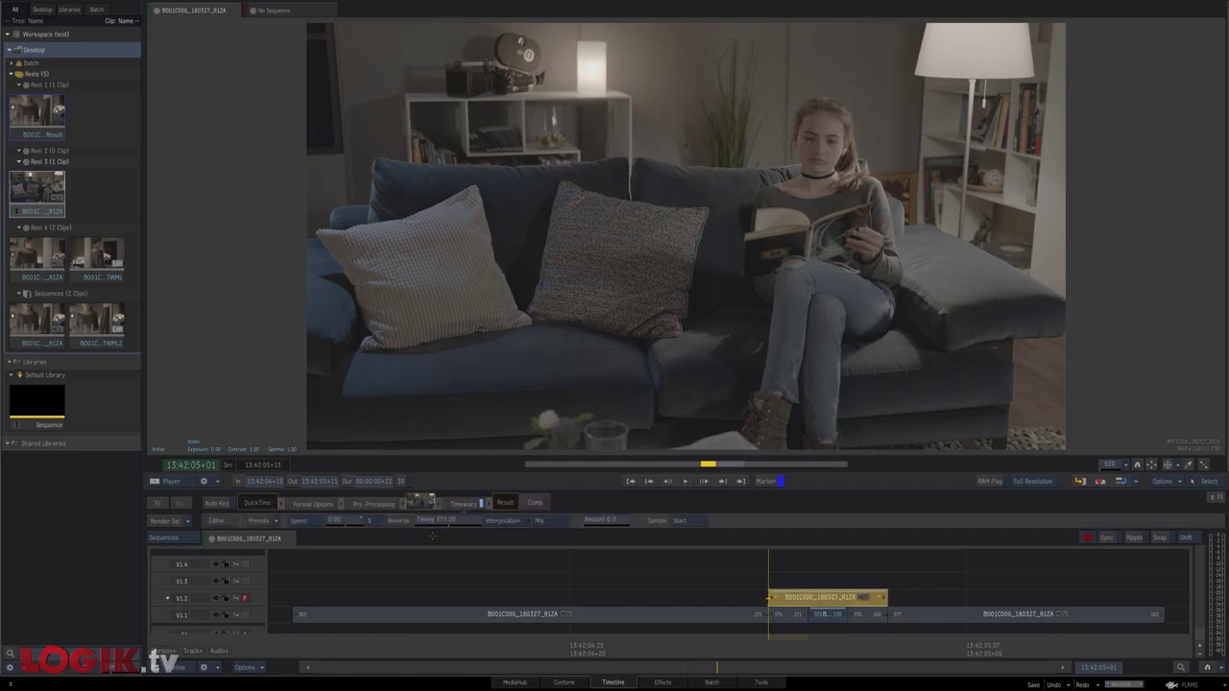
key(Right)
key(Right)
key(Left)
Step: Return to the reels, copy the frozen V1.2 segment into Reel 3 and reopen the edited couch clip
key(Escape)
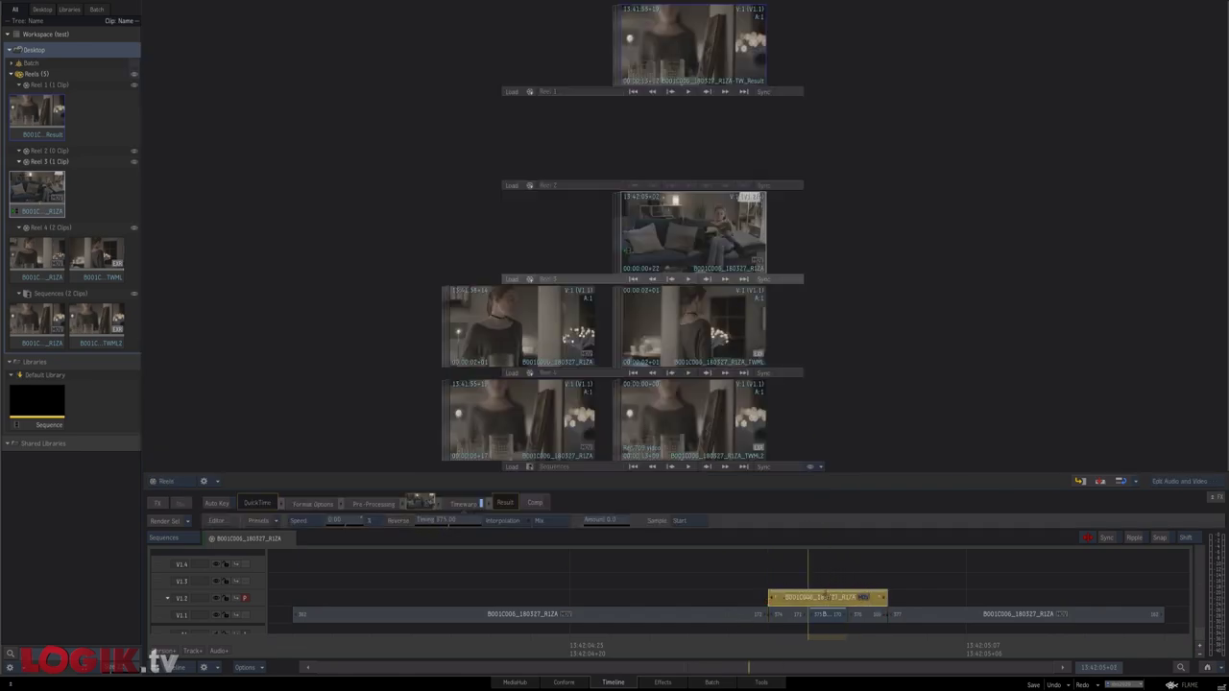
drag(826, 597, 832, 251)
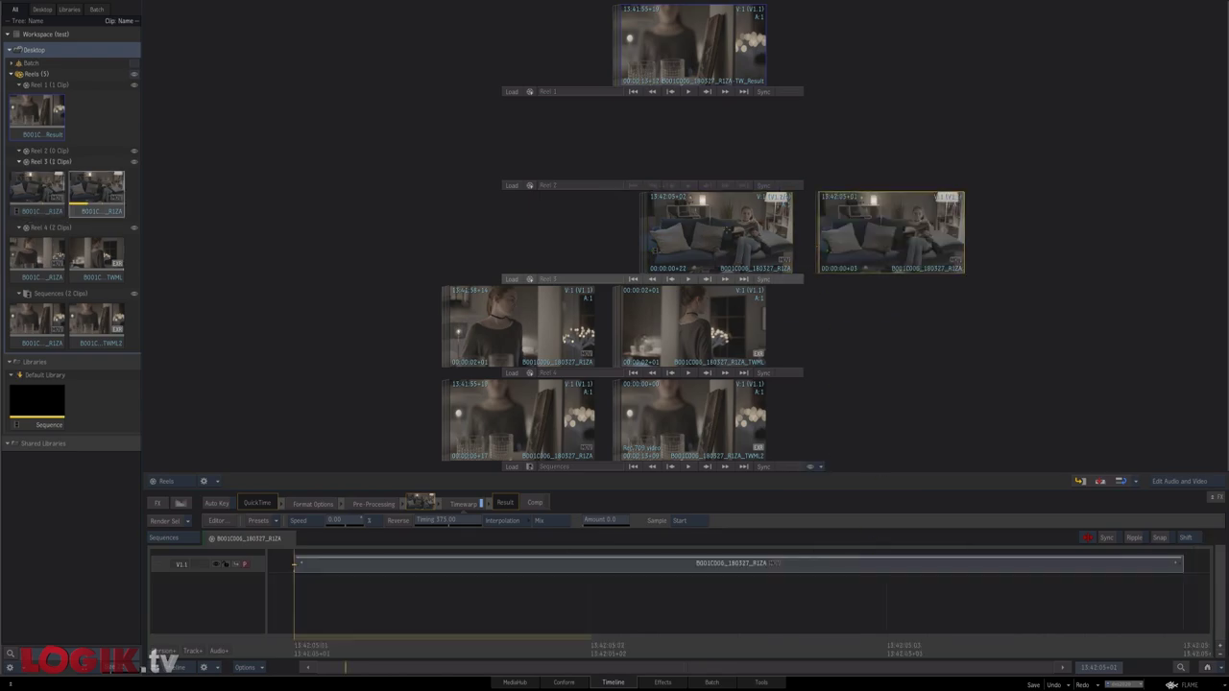
click(730, 230)
Step: Copy the segment just after the painted frame to track V1.3 and add a Timewarp with speed 0, extending it over the gap
drag(858, 615, 860, 584)
double_click(861, 584)
click(1070, 528)
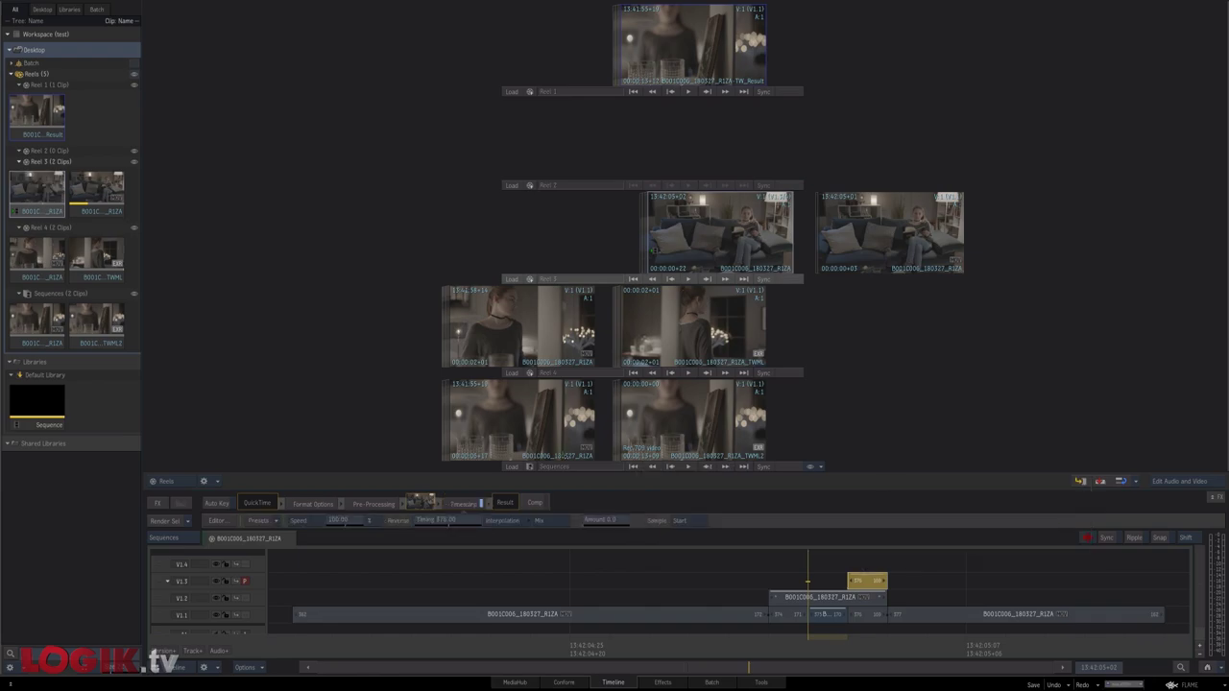
click(350, 529)
text(0)
key(Return)
Step: Copy the frozen V1.3 segment into Reel 3 and create a Fluidmorph transition from the two frozen clips with Timewarp ML
drag(849, 582, 779, 229)
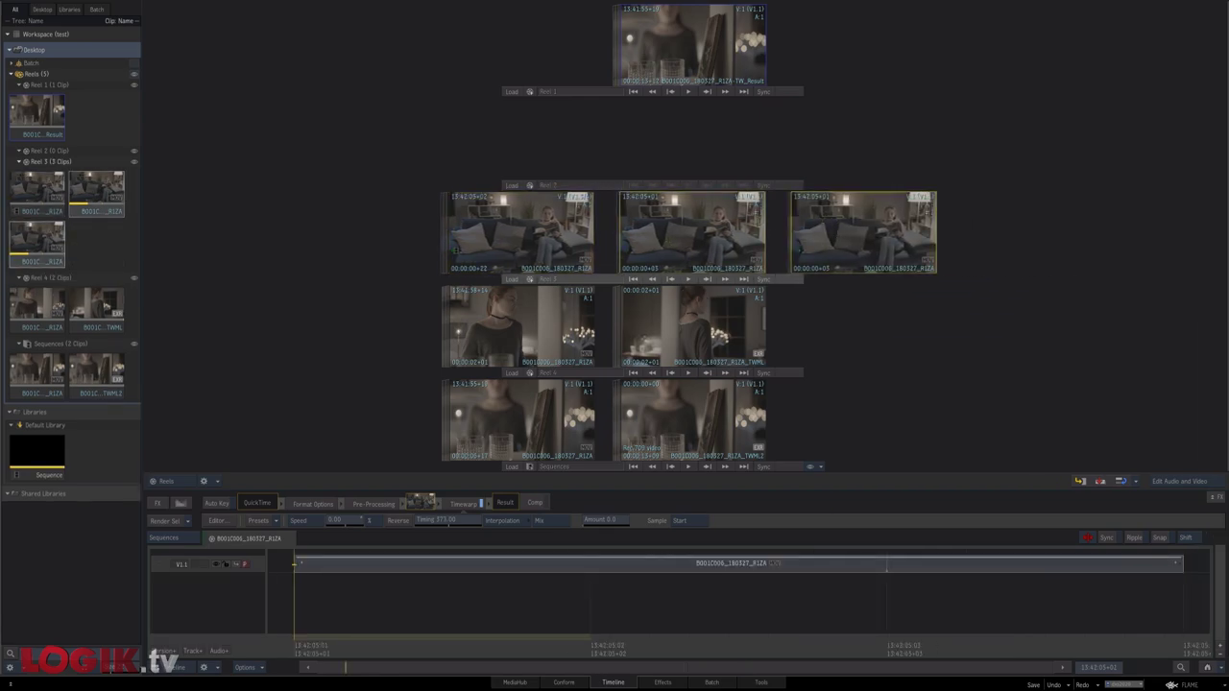
right_click(853, 219)
mouse_move(903, 490)
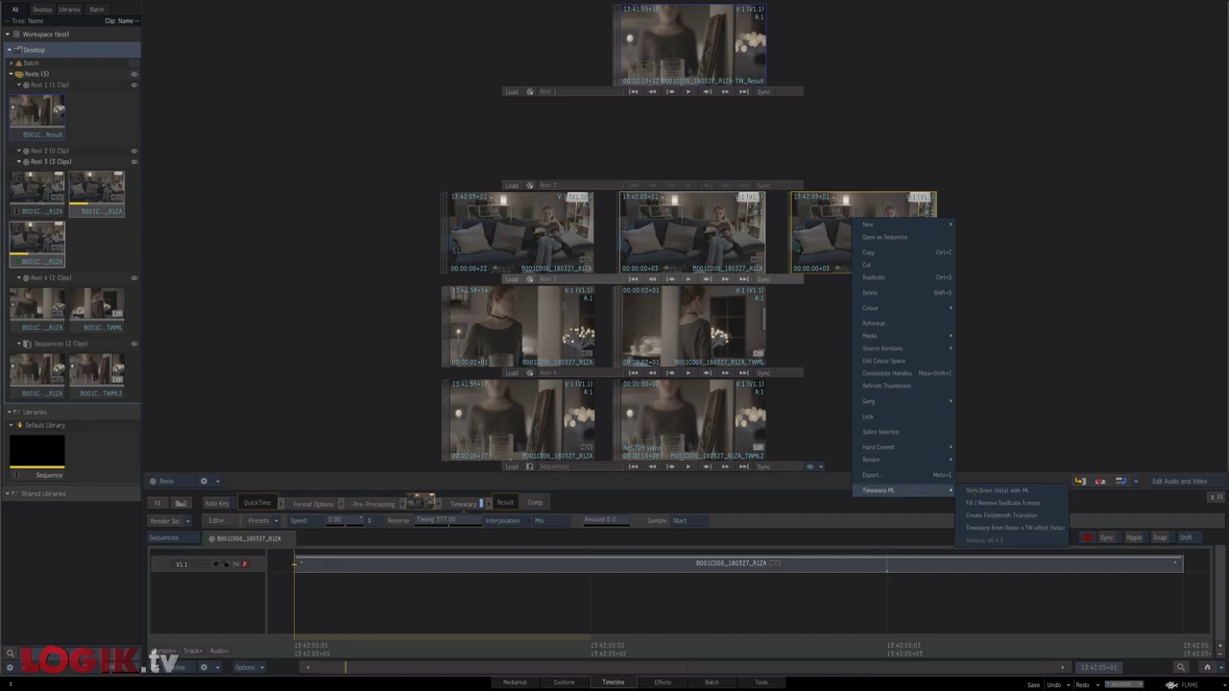
click(1016, 509)
click(754, 334)
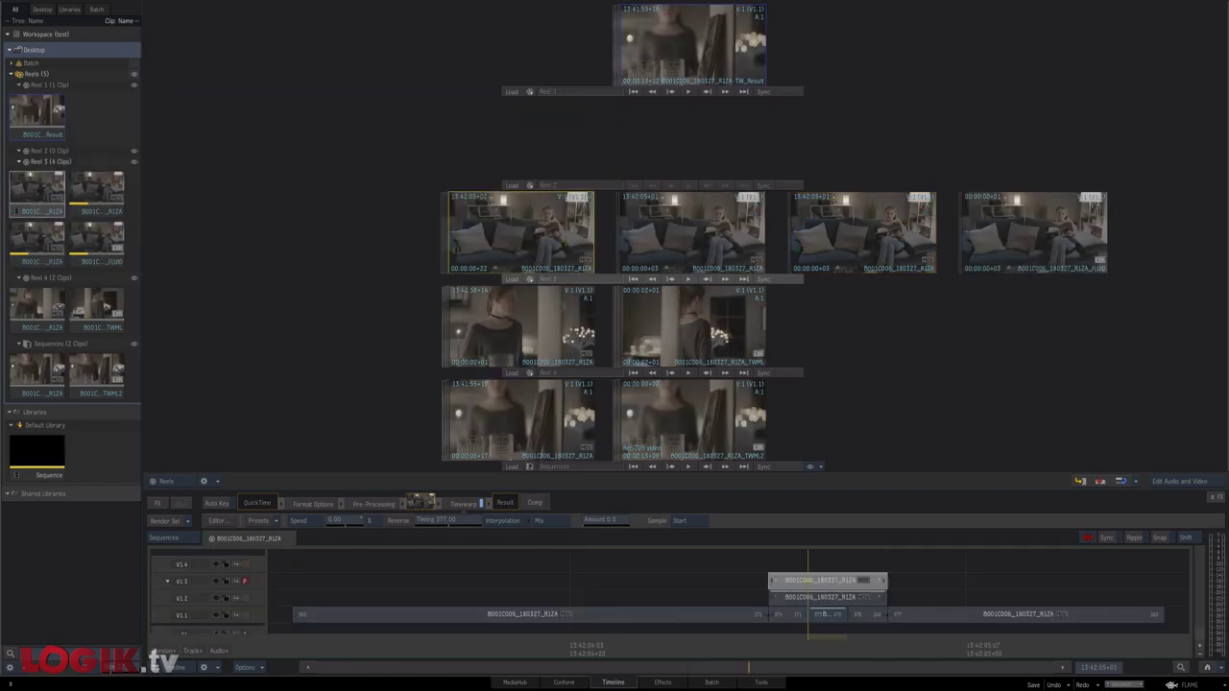
Step: Place the FLUID clip on track V1.4 above the painted frame, remove the frozen V1.2 and V1.3 segments, and show the player
drag(1066, 246, 772, 564)
click(635, 371)
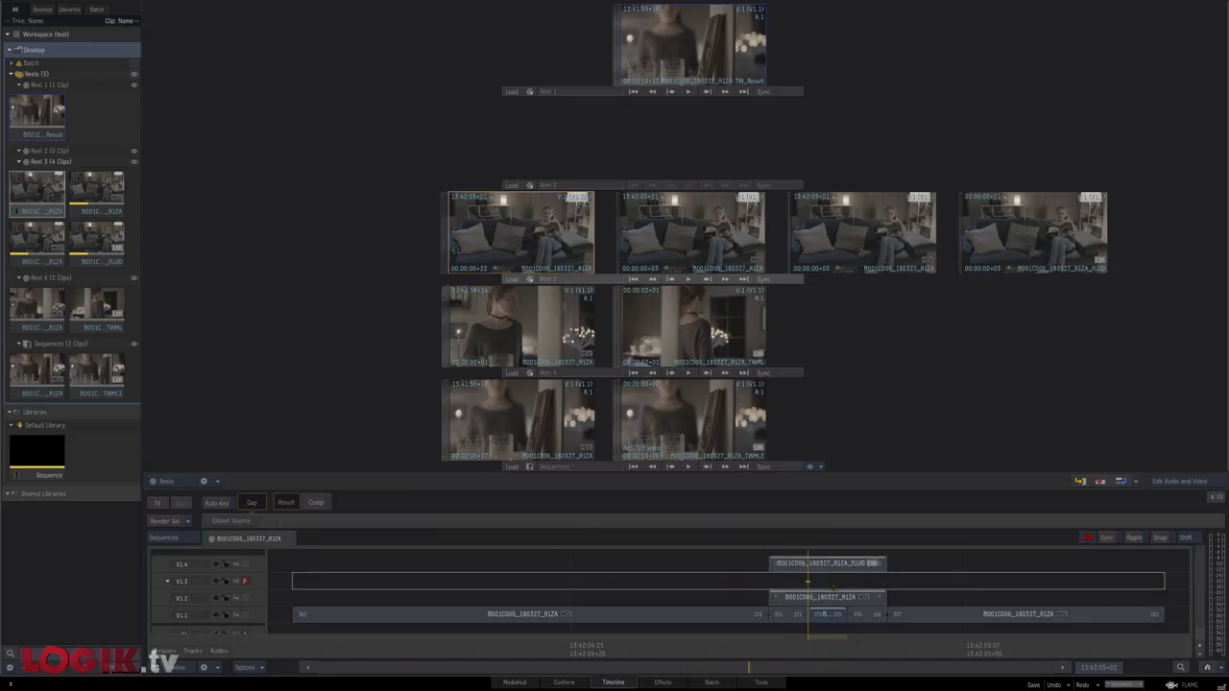
key(alt+2)
Step: Play the repaired couch clip from its start, then stop and scrub across the Fluidmorph segment
key(Page_Up)
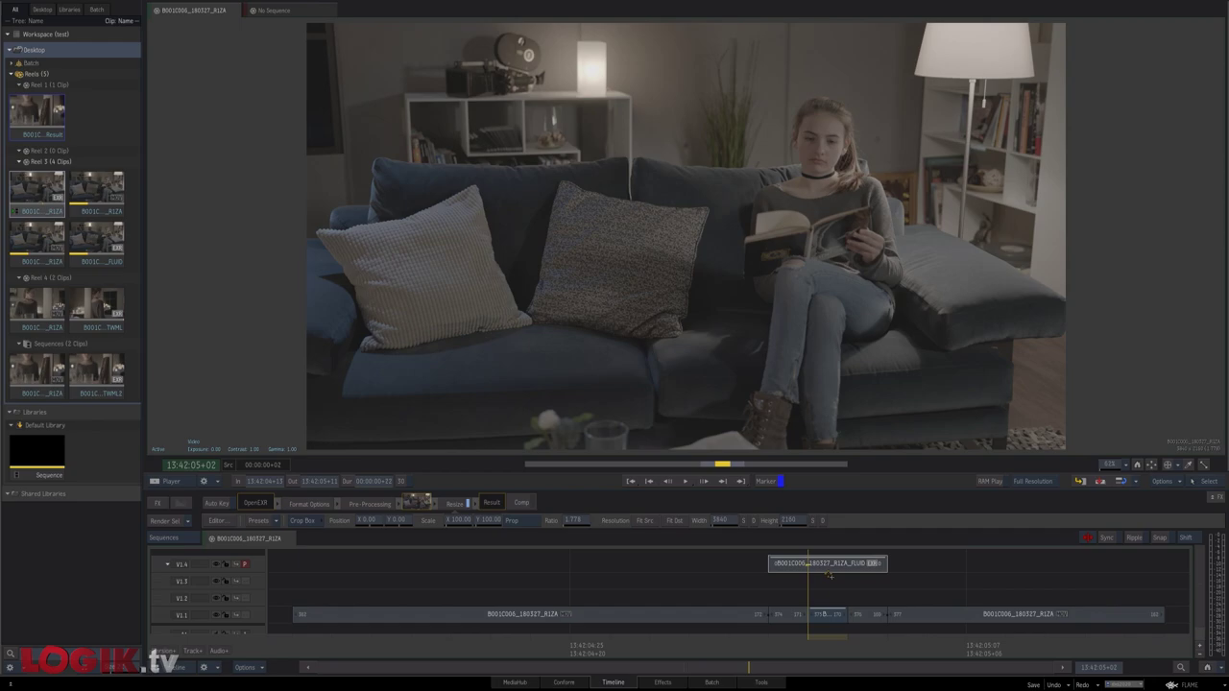
key(Page_Down)
key(Page_Up)
key(Home)
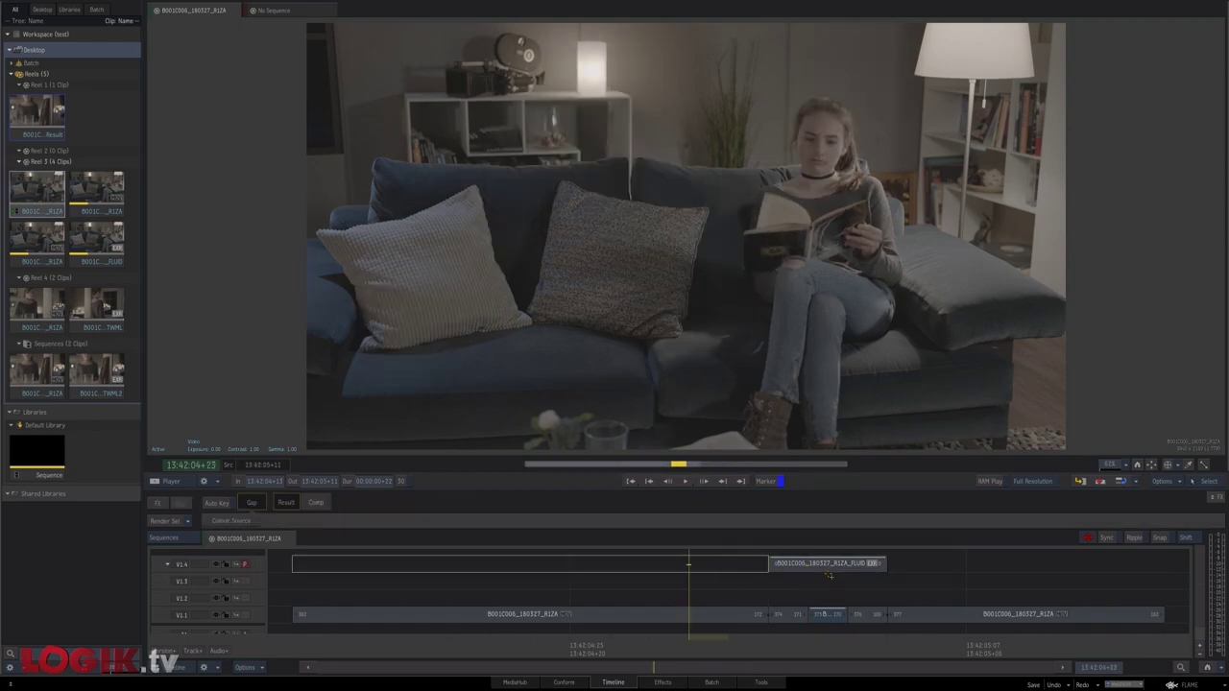
key(space)
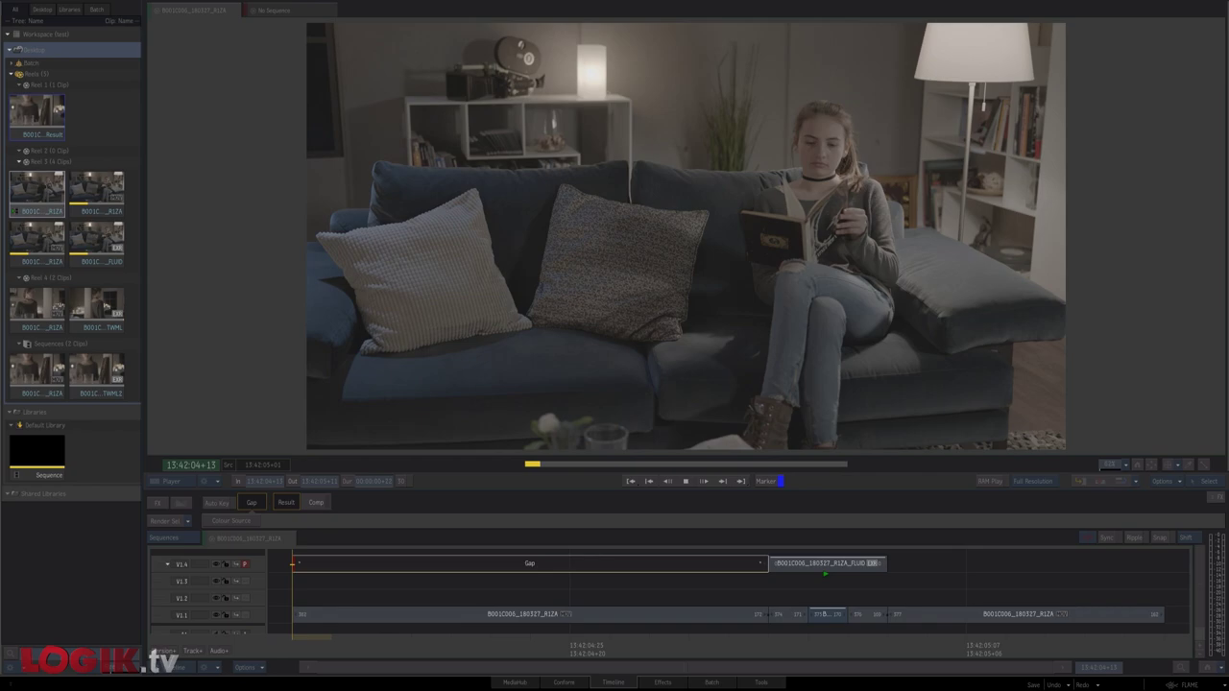
key(space)
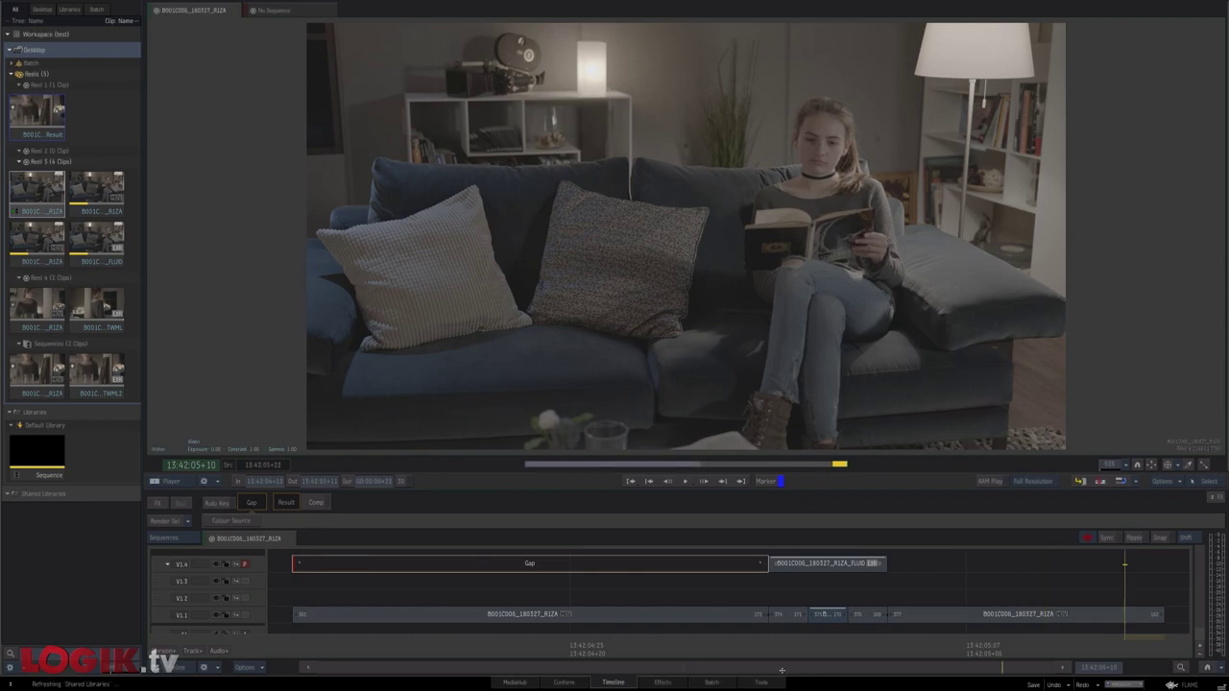
drag(755, 639, 849, 638)
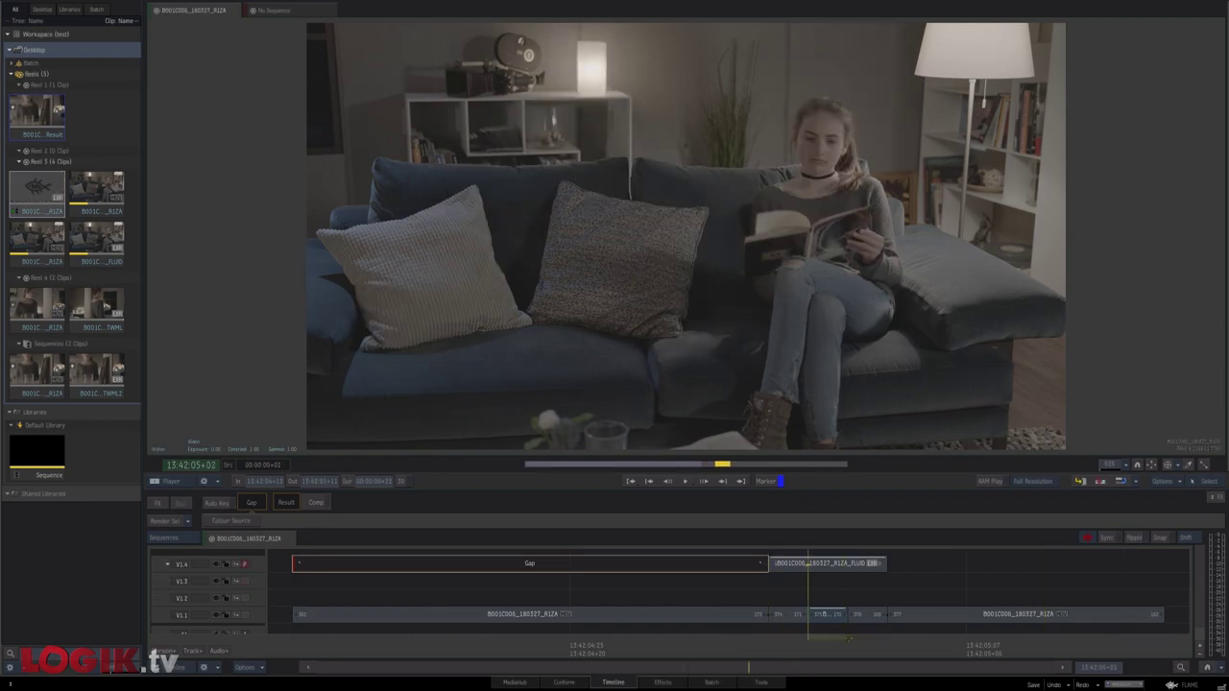